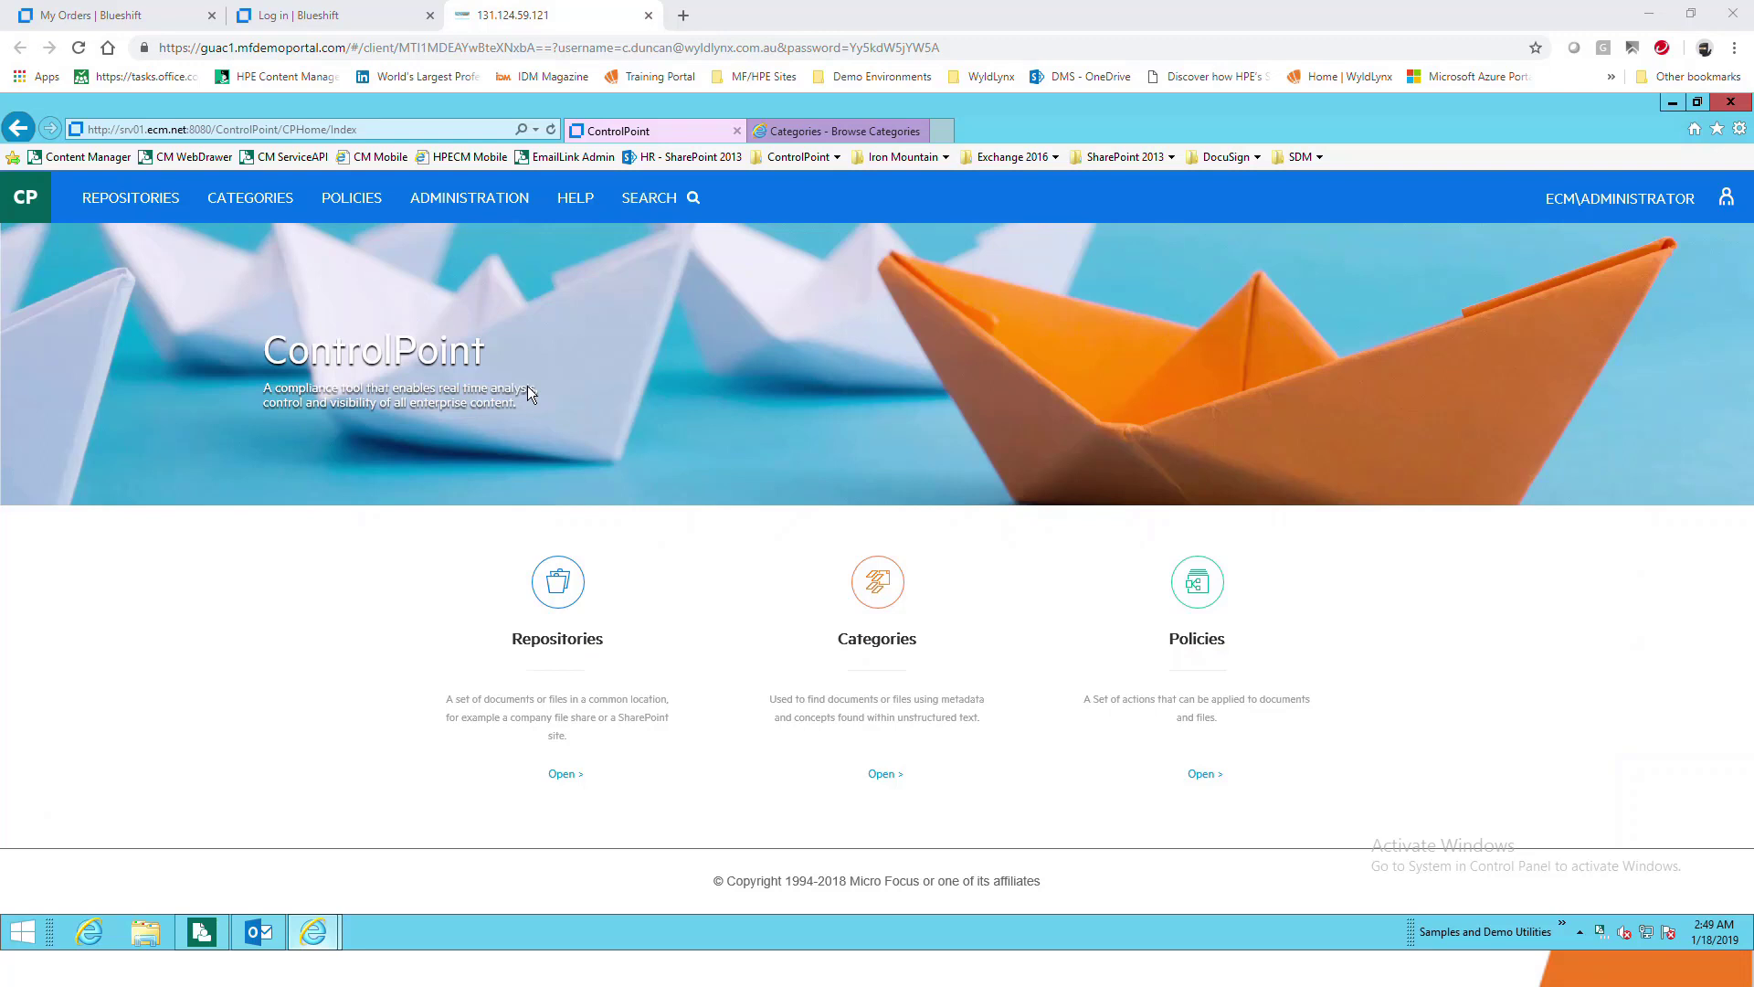
Go to Categories and expand Examples to reveal its three subcategories, including MCU15/0001 and WyldLynx
click(883, 598)
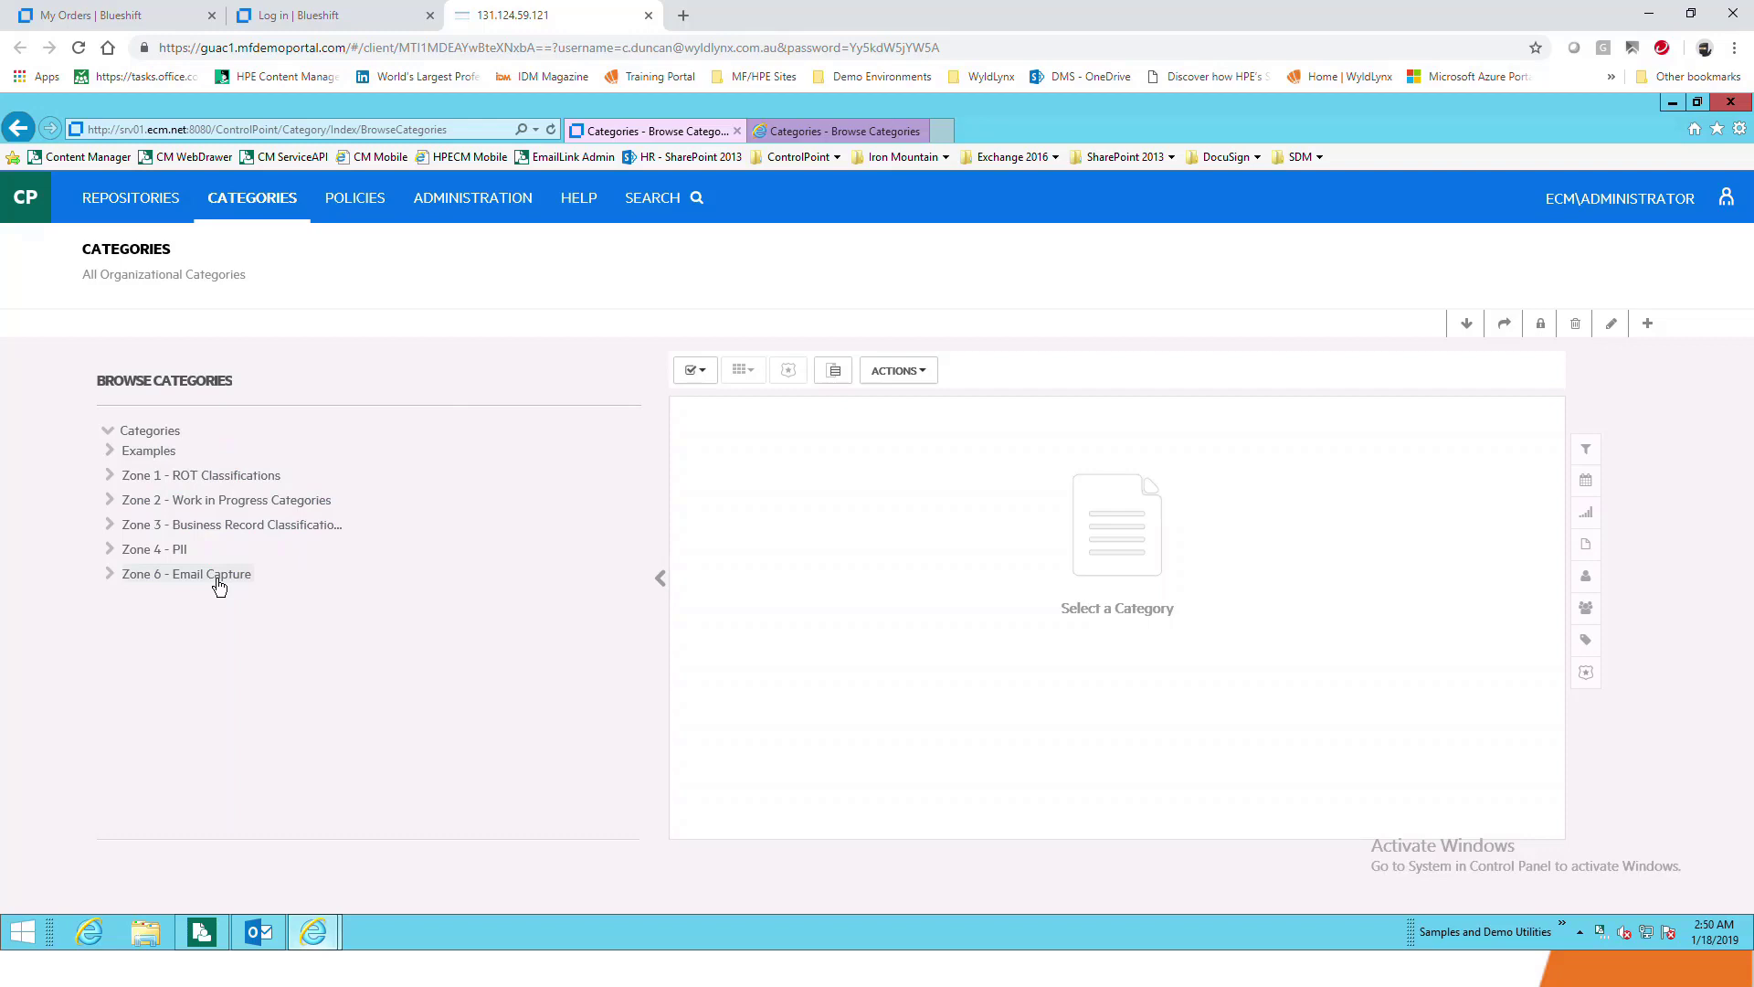
click(109, 453)
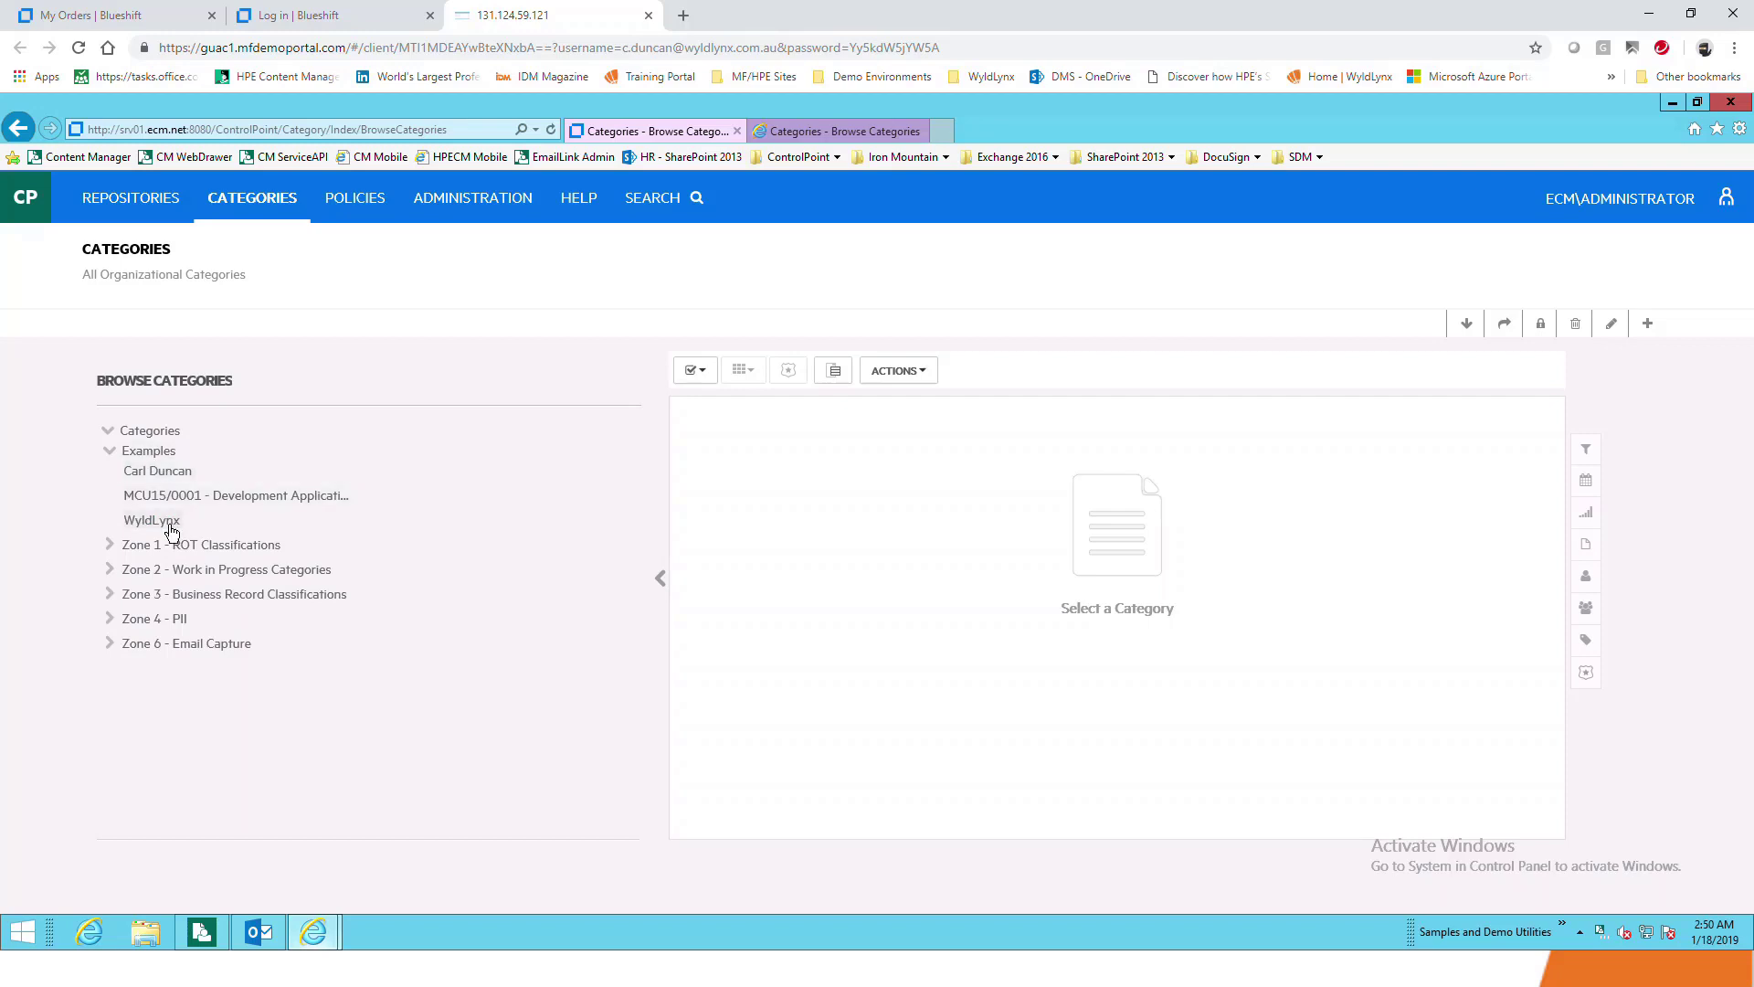
Run an IDOL search for 'wyldlynx' and scroll through the results
click(688, 199)
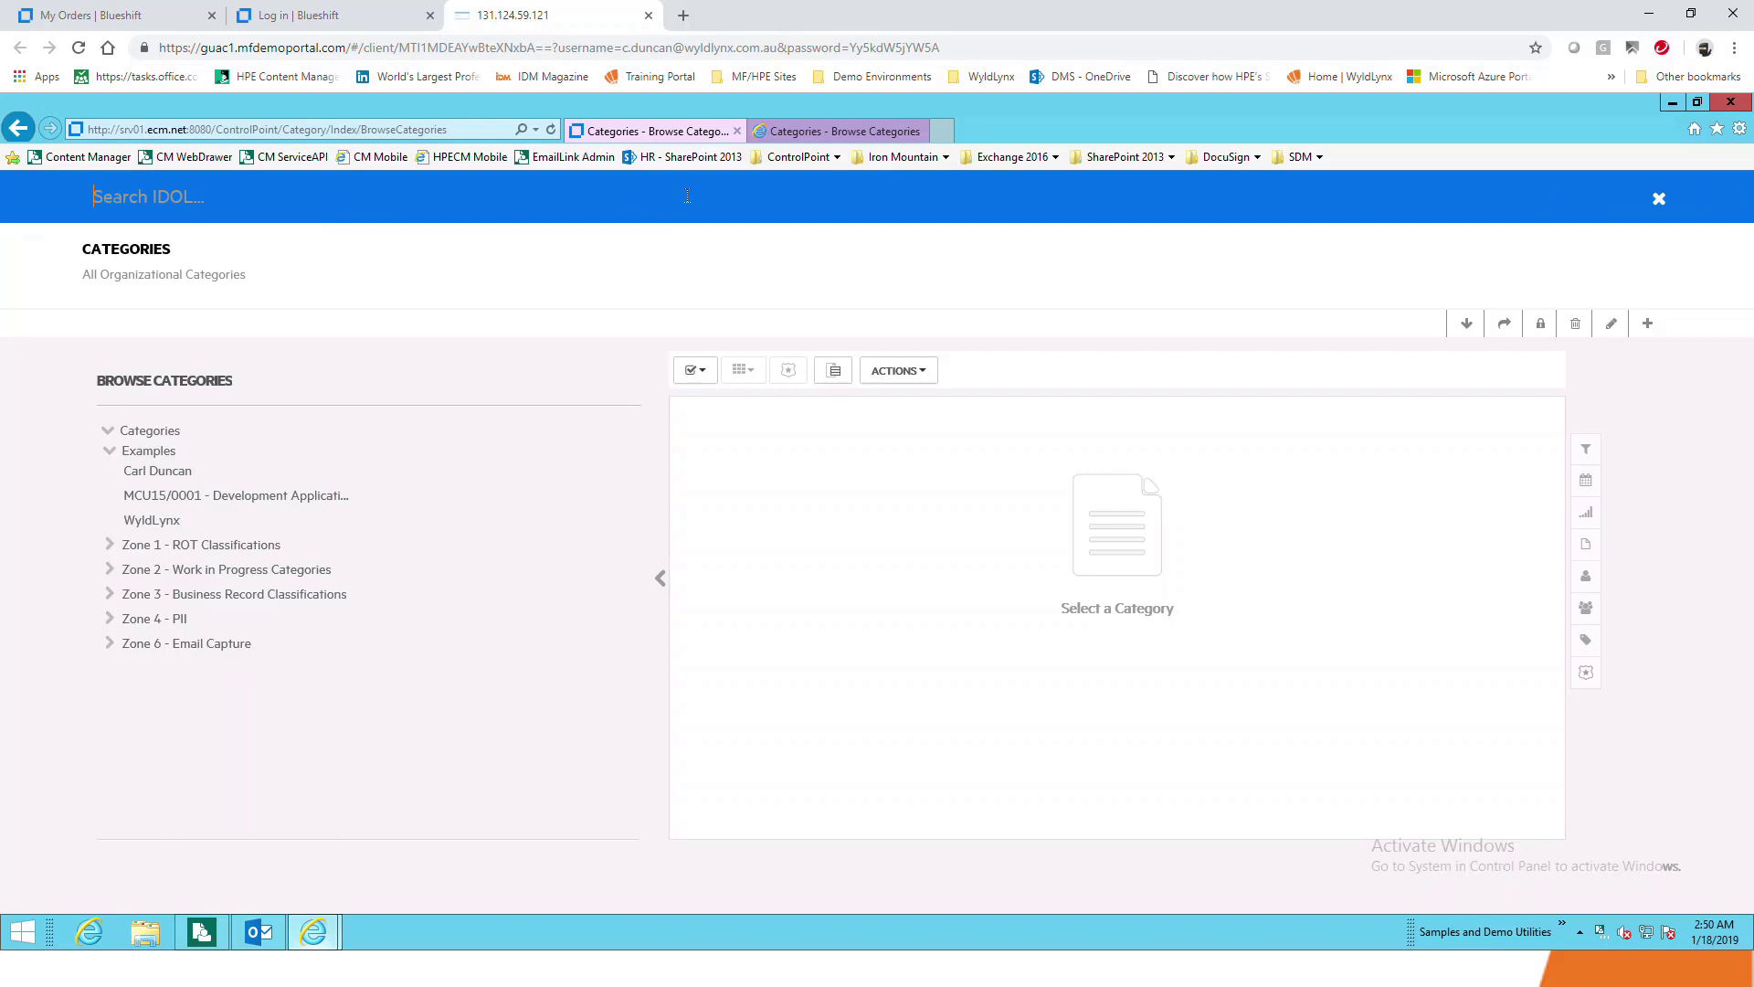
text(wyldlynx)
key(Return)
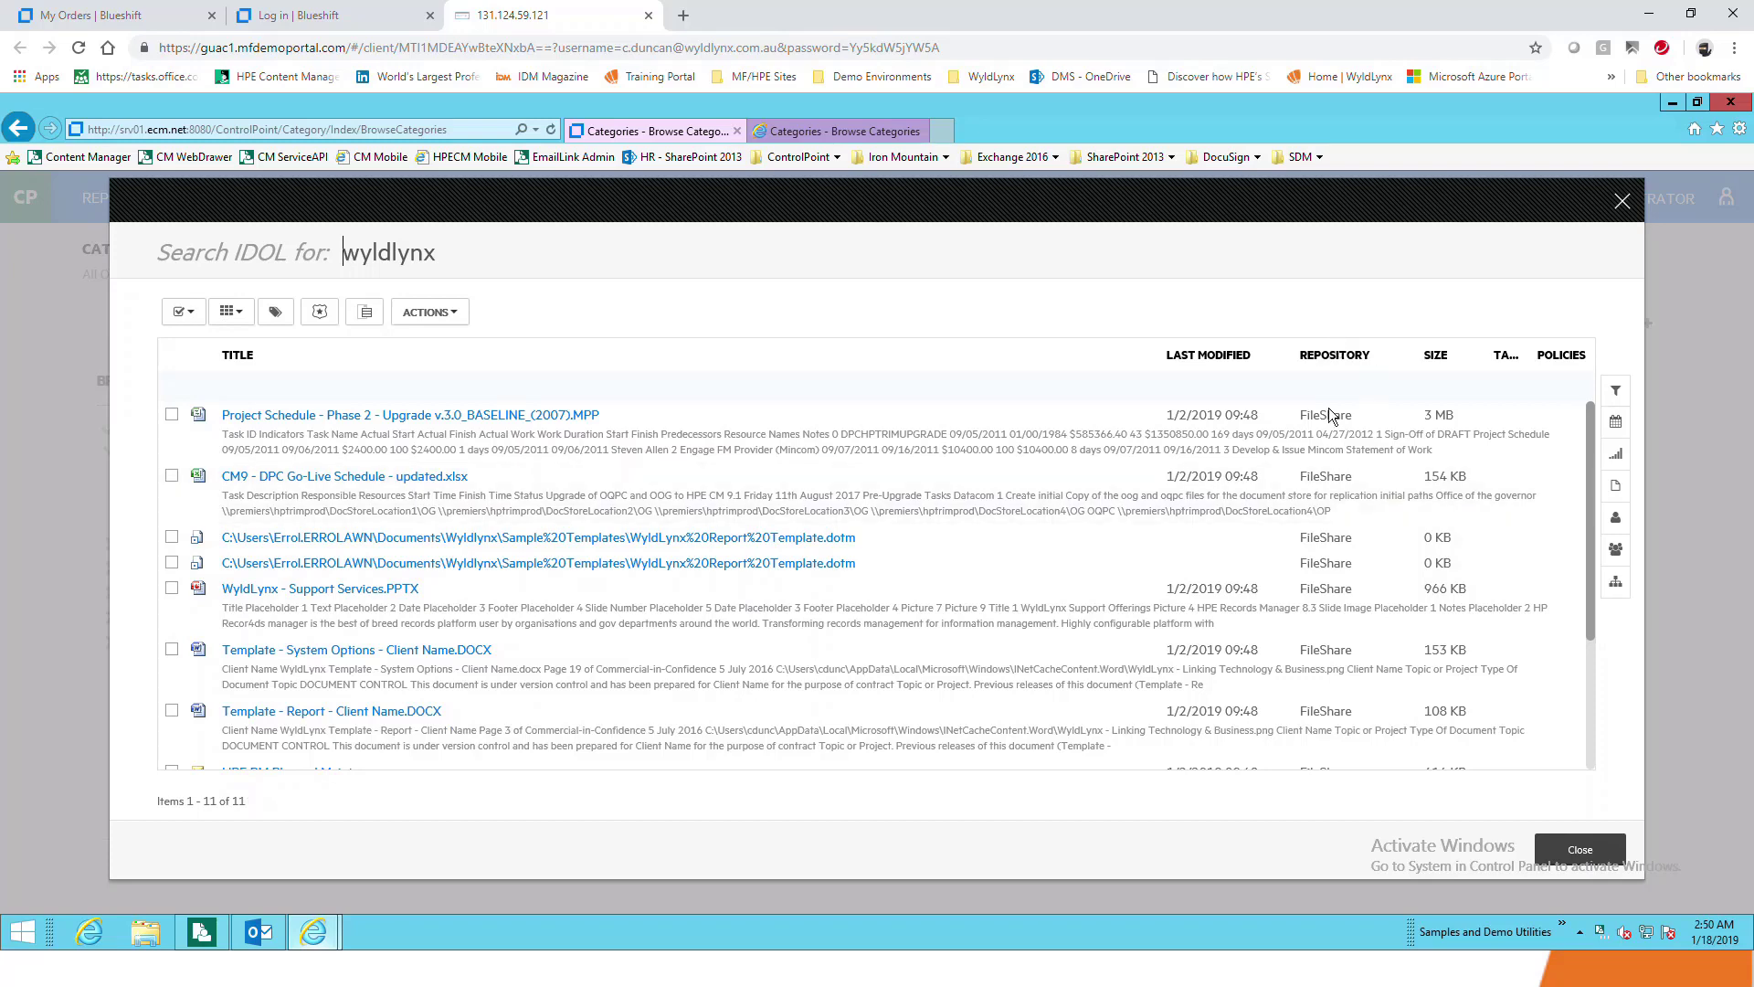
scroll(1327, 591, down, 2)
scroll(1327, 599, down, 1)
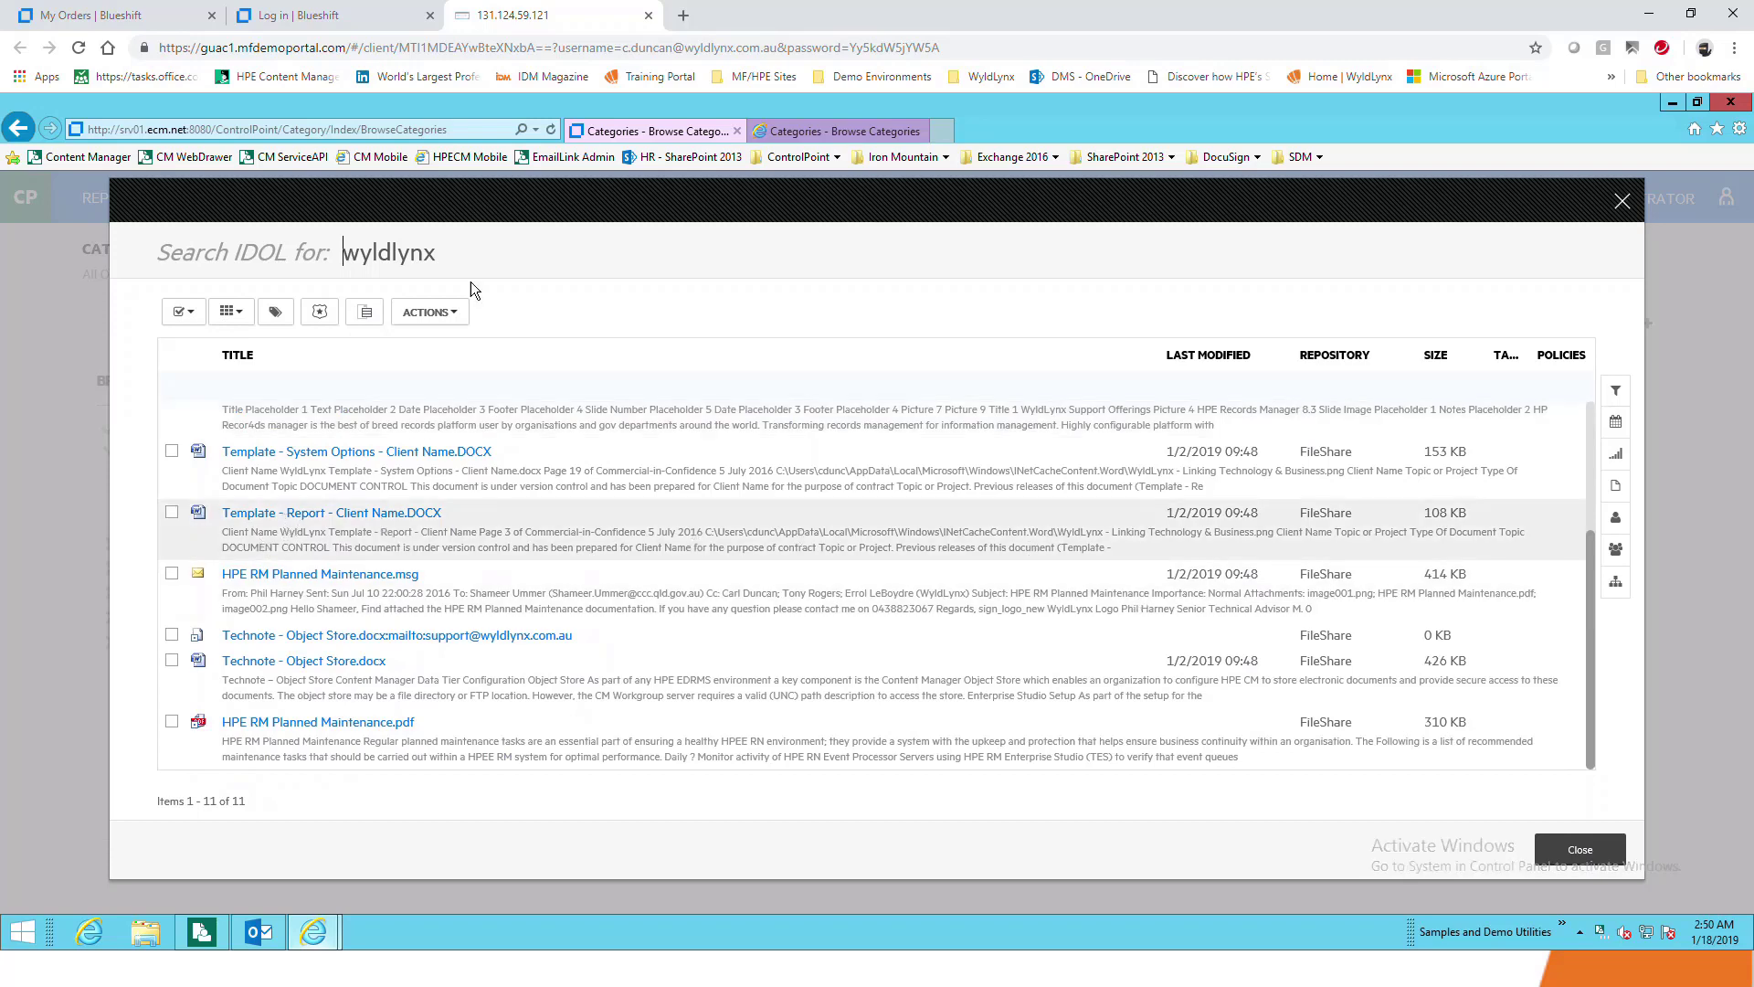
Replace the query with the person's name as a double-quoted exact phrase and rerun it
drag(468, 252, 151, 263)
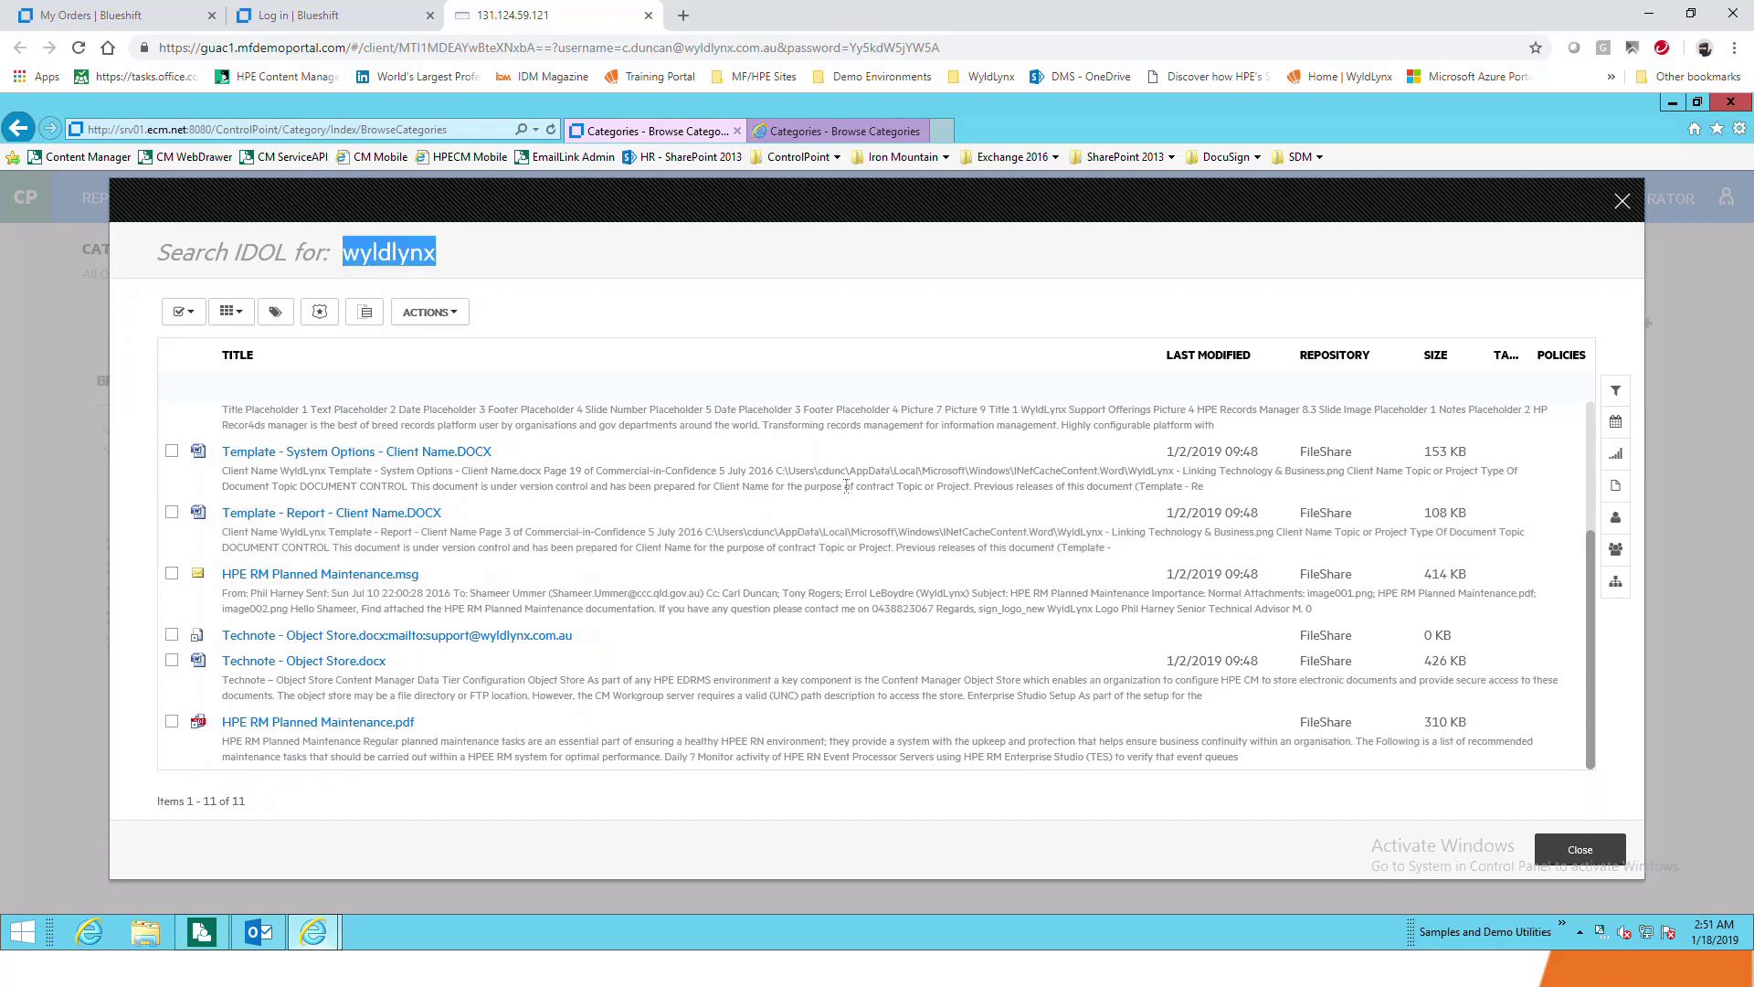
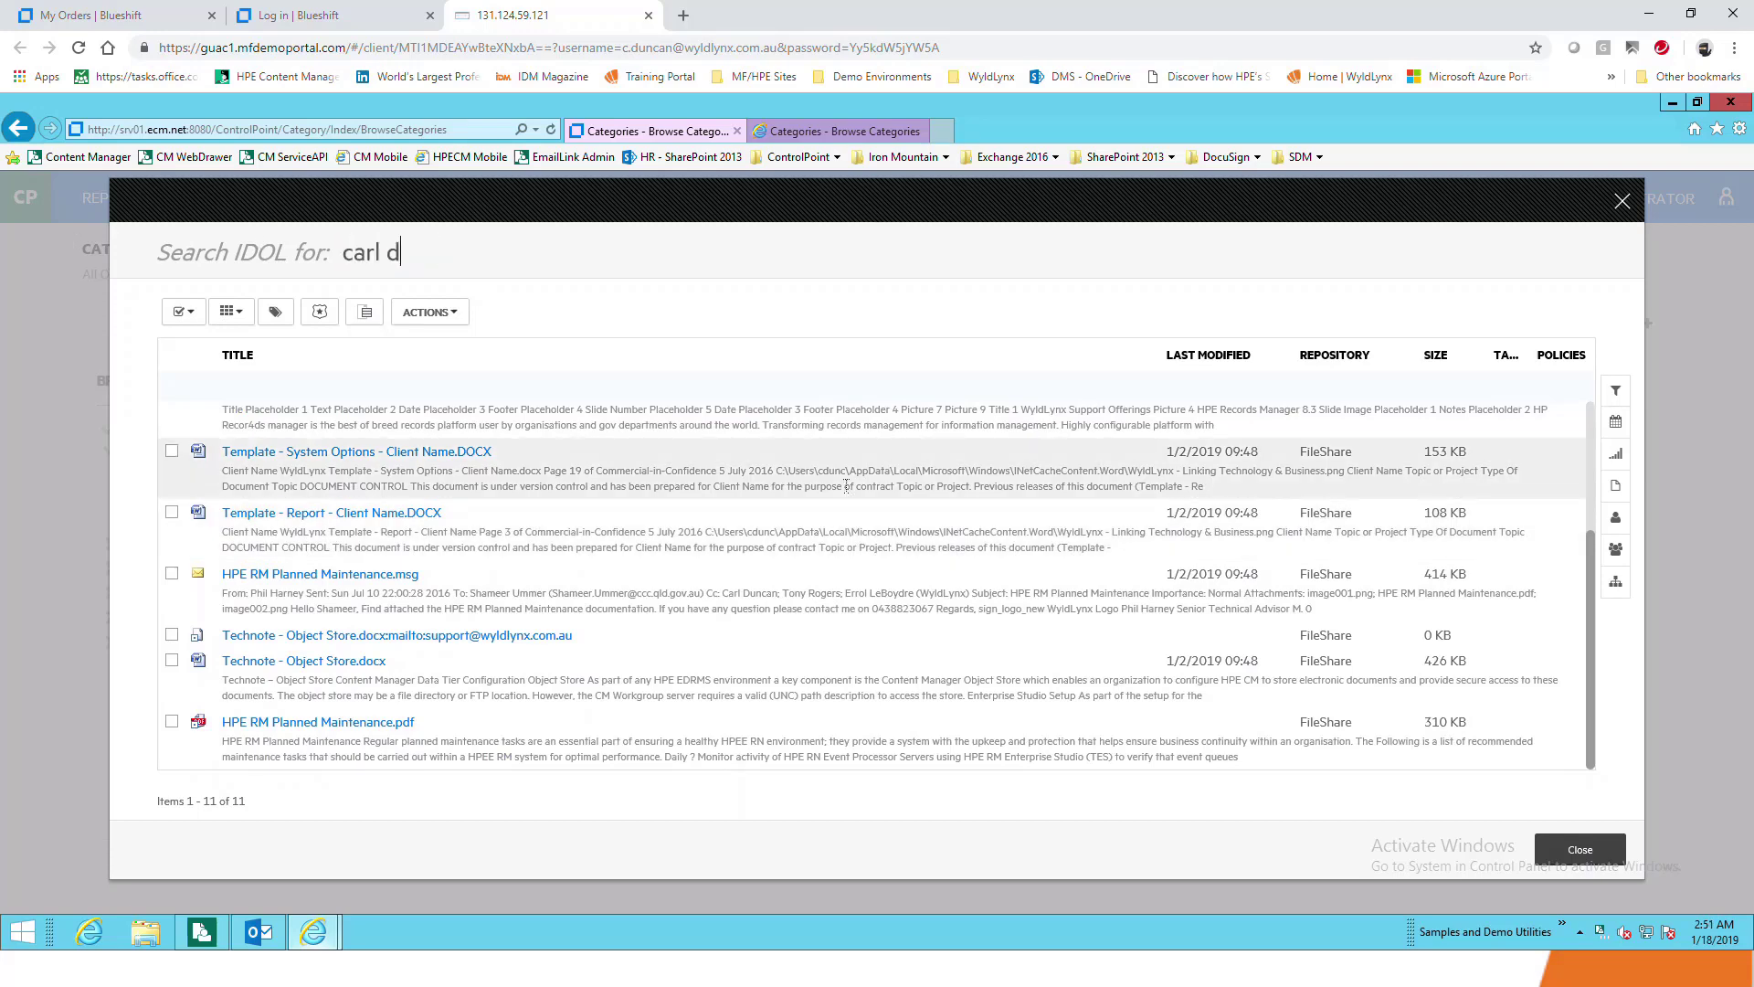
key(Return)
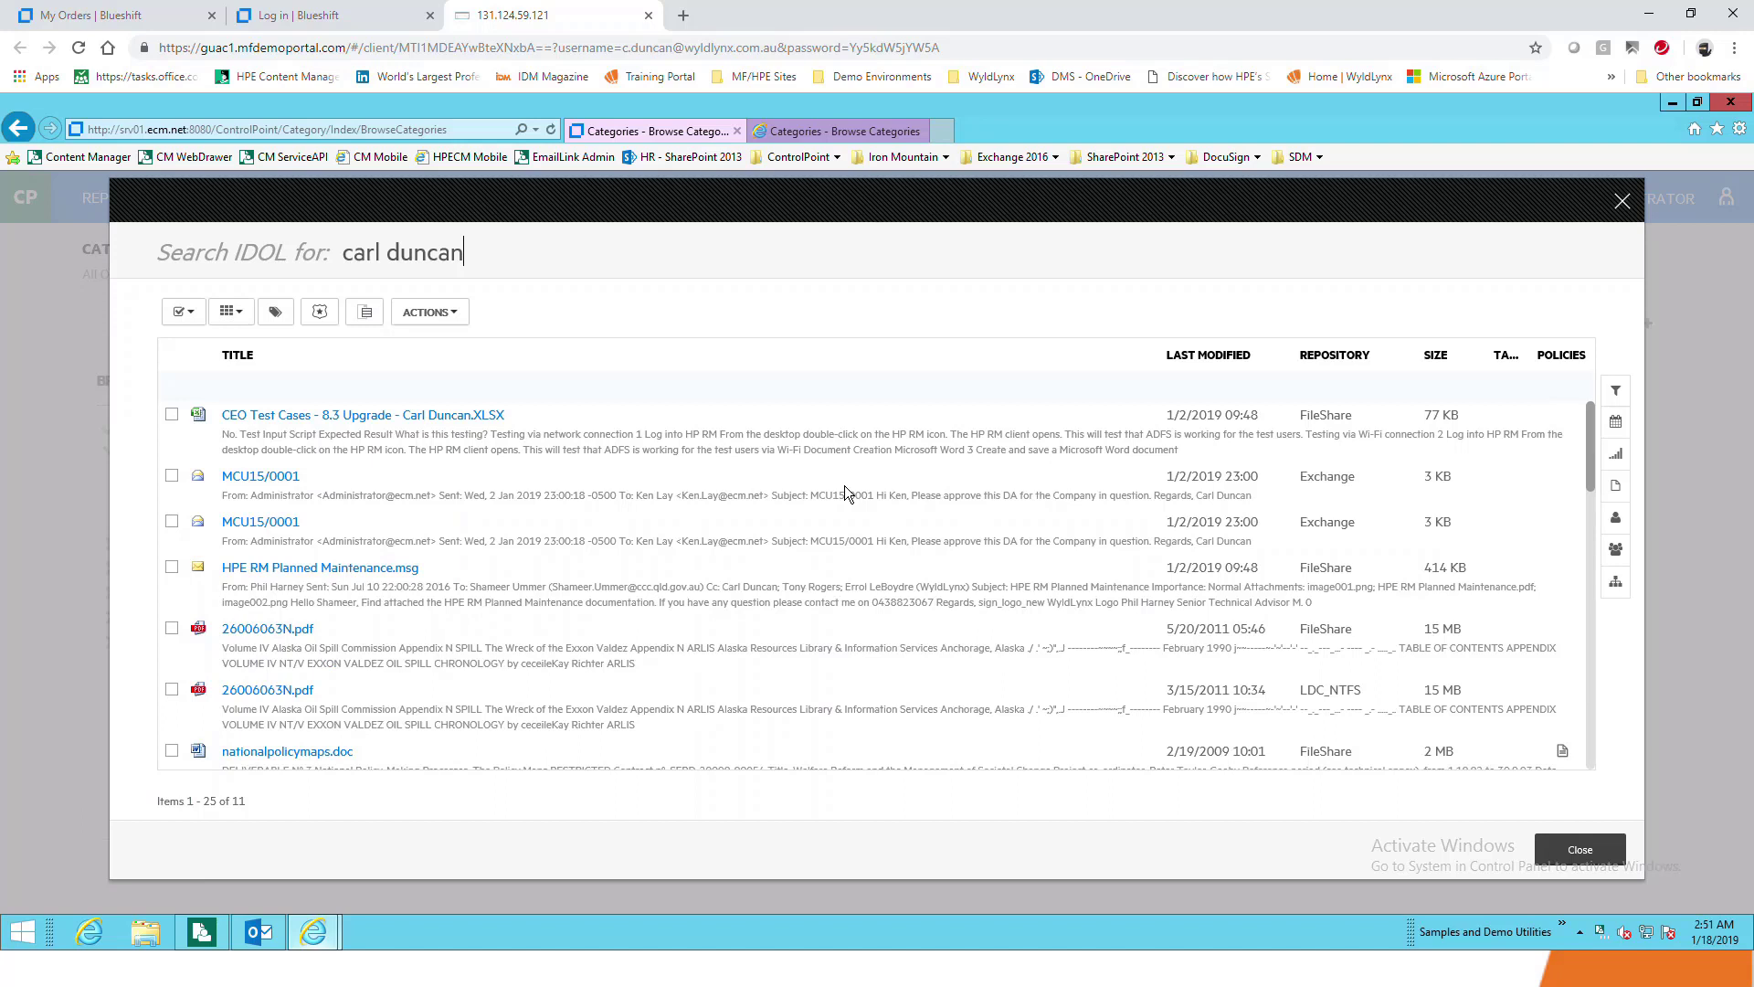
text(:)
text(")
key(End)
key(BackSpace)
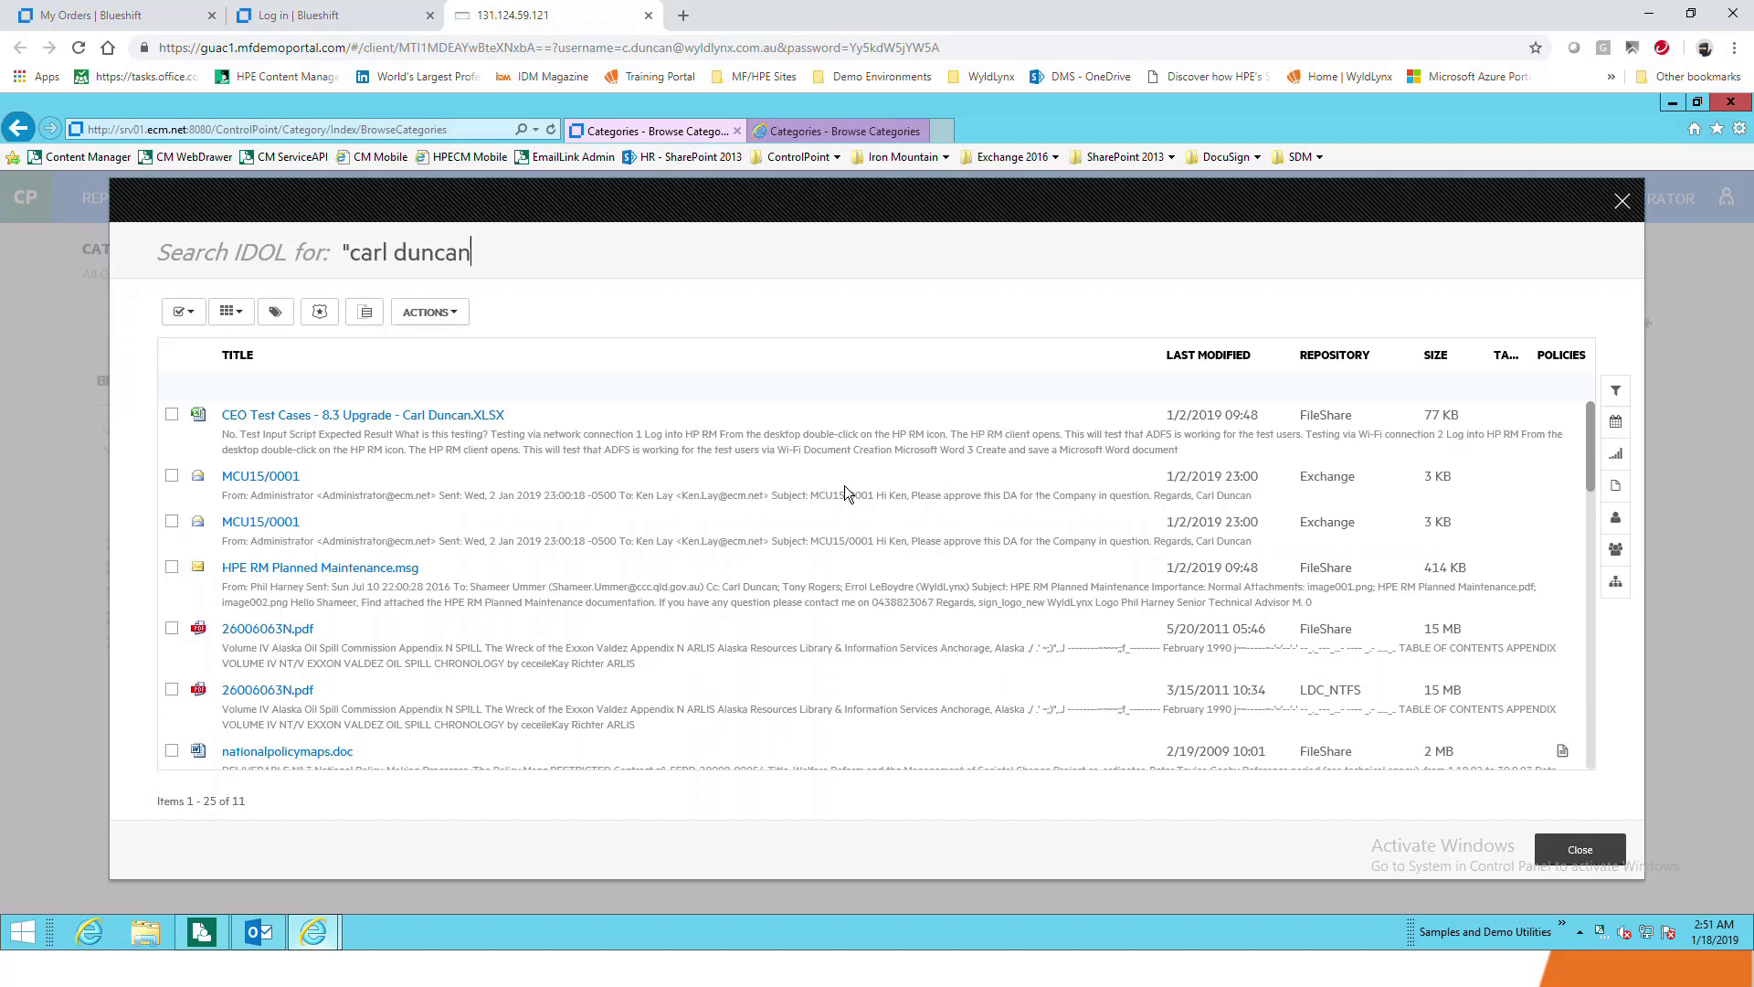
text(")
key(Return)
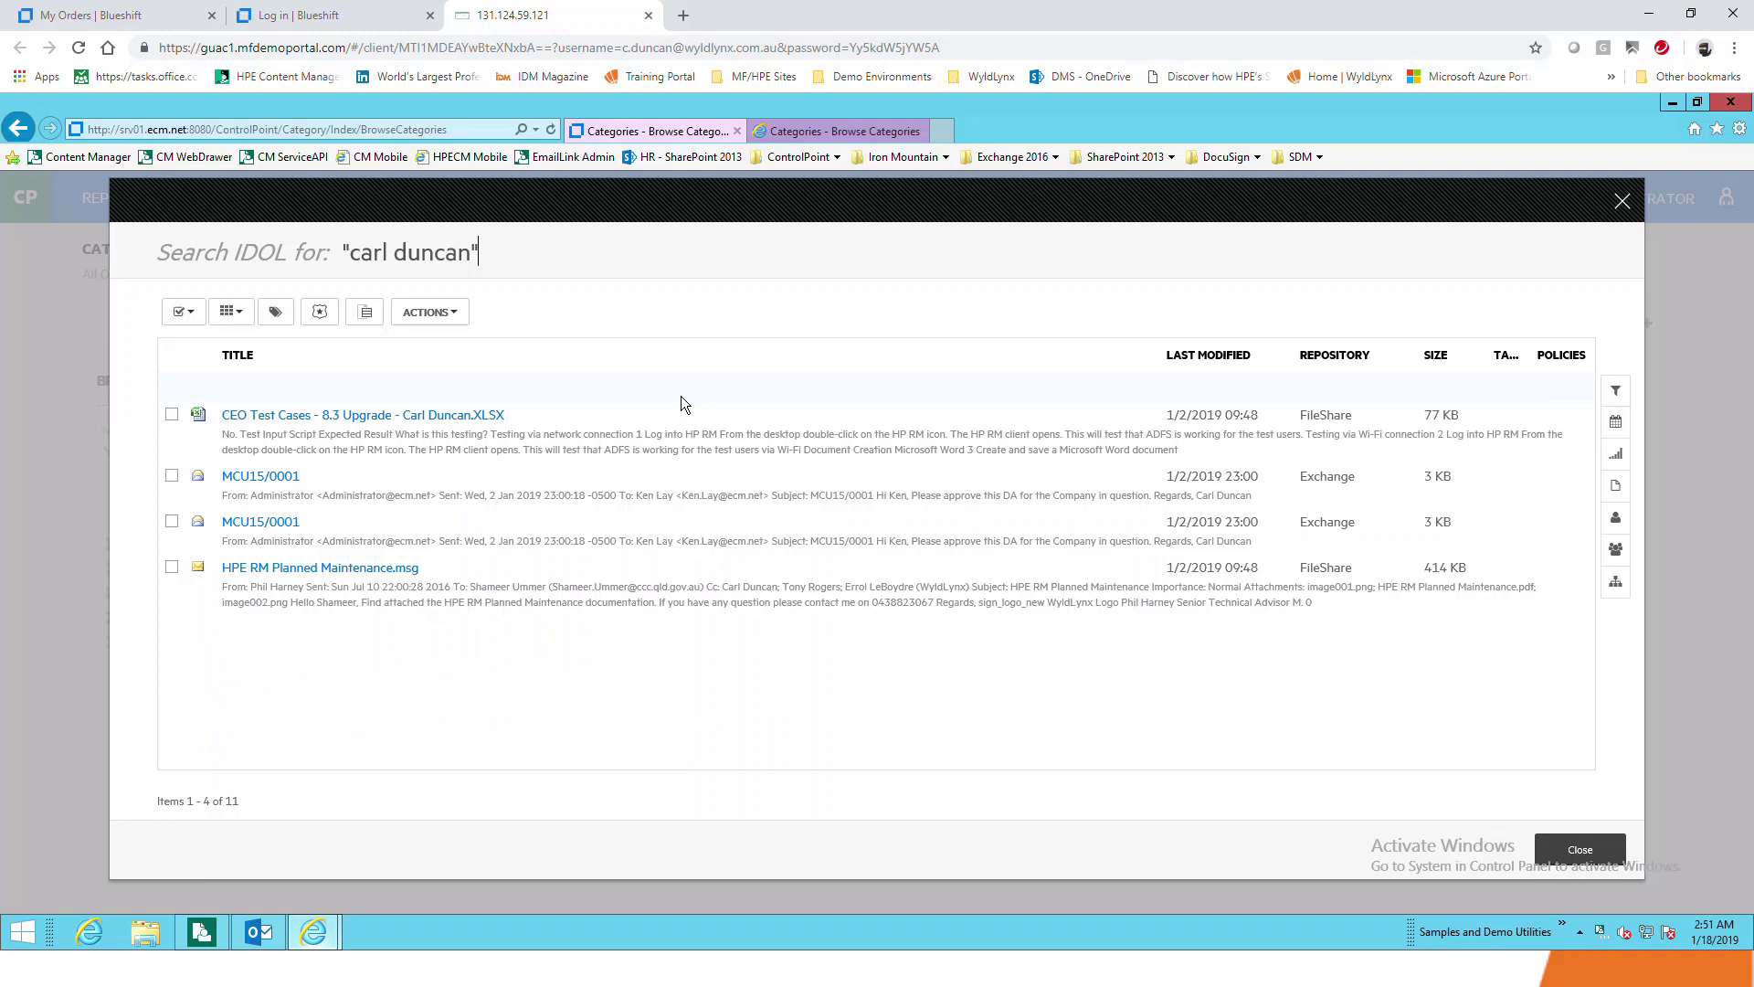
Close the search results and select the Project Schedule document in the WyldLynx category
click(1594, 851)
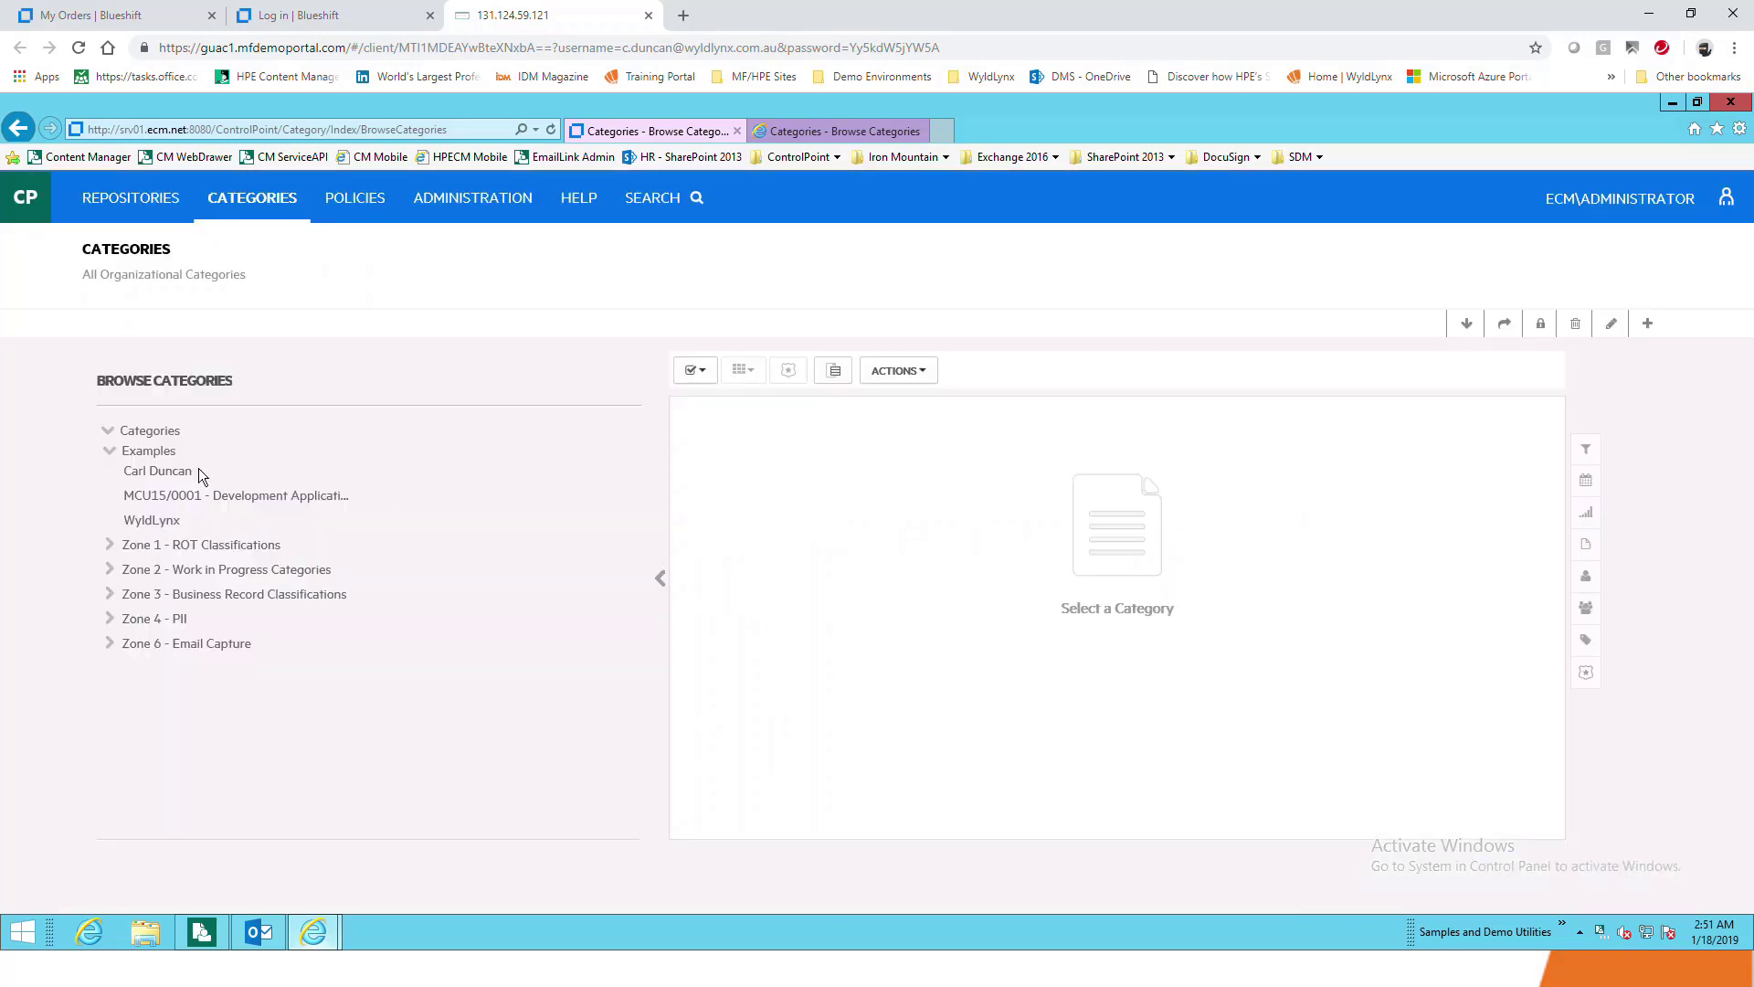
click(152, 519)
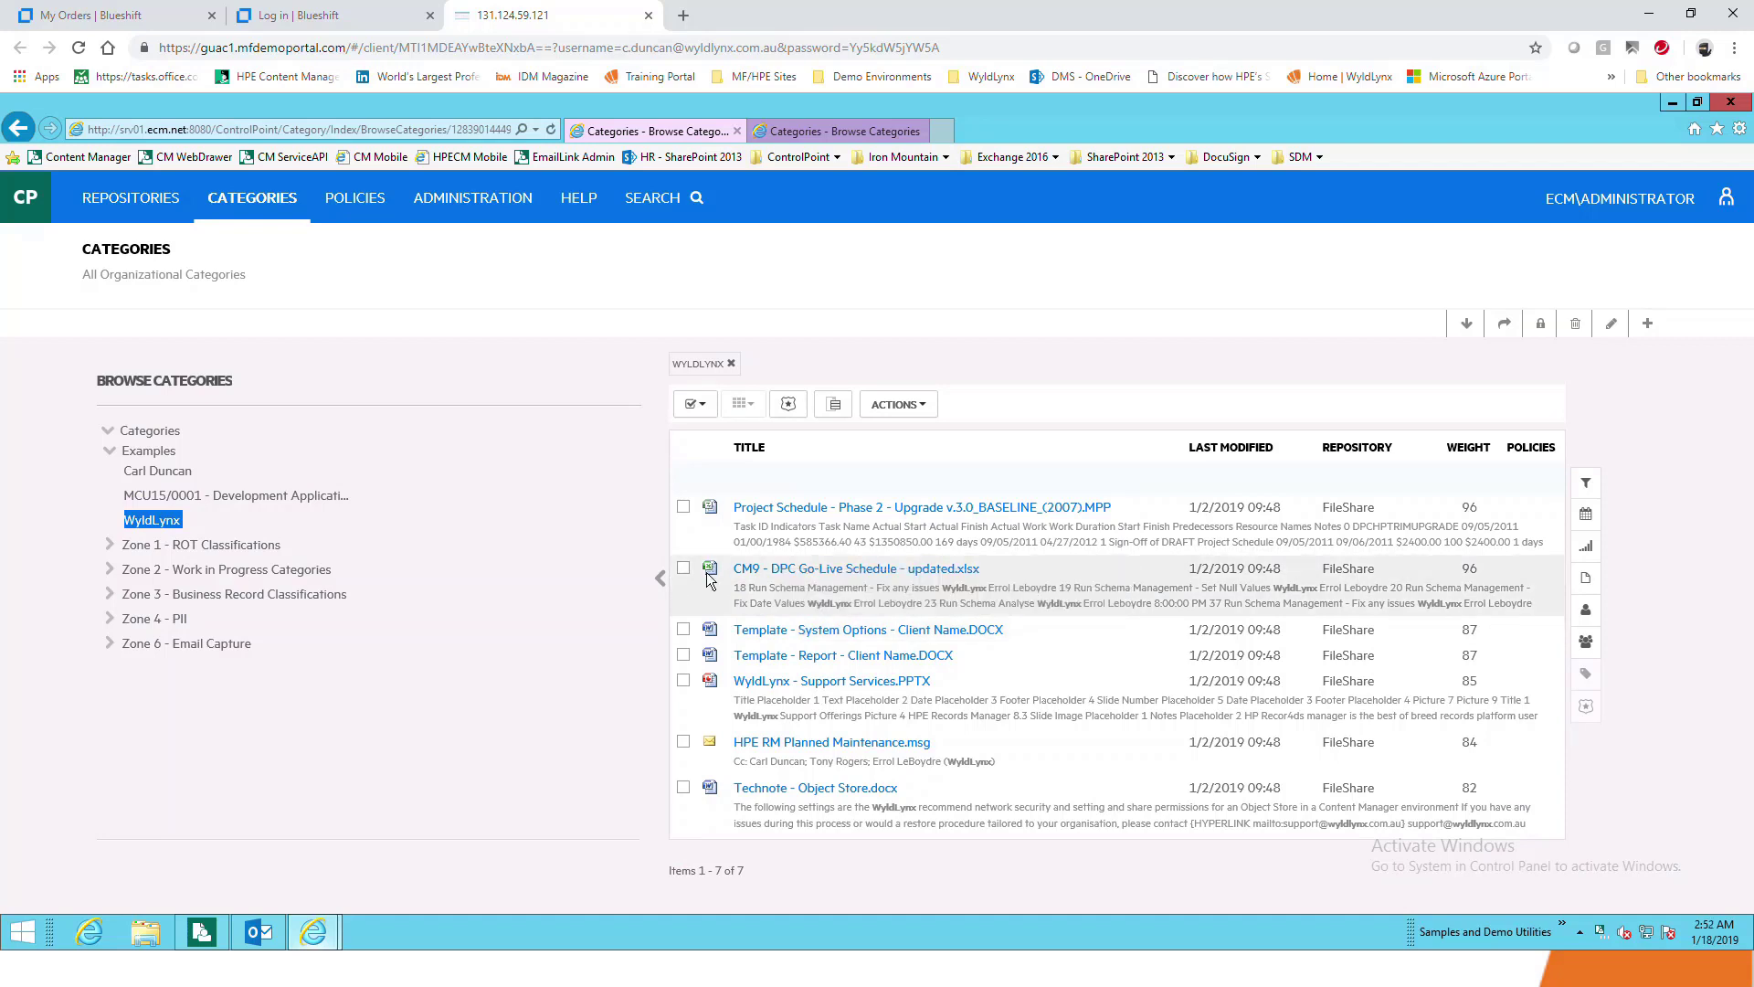
click(685, 510)
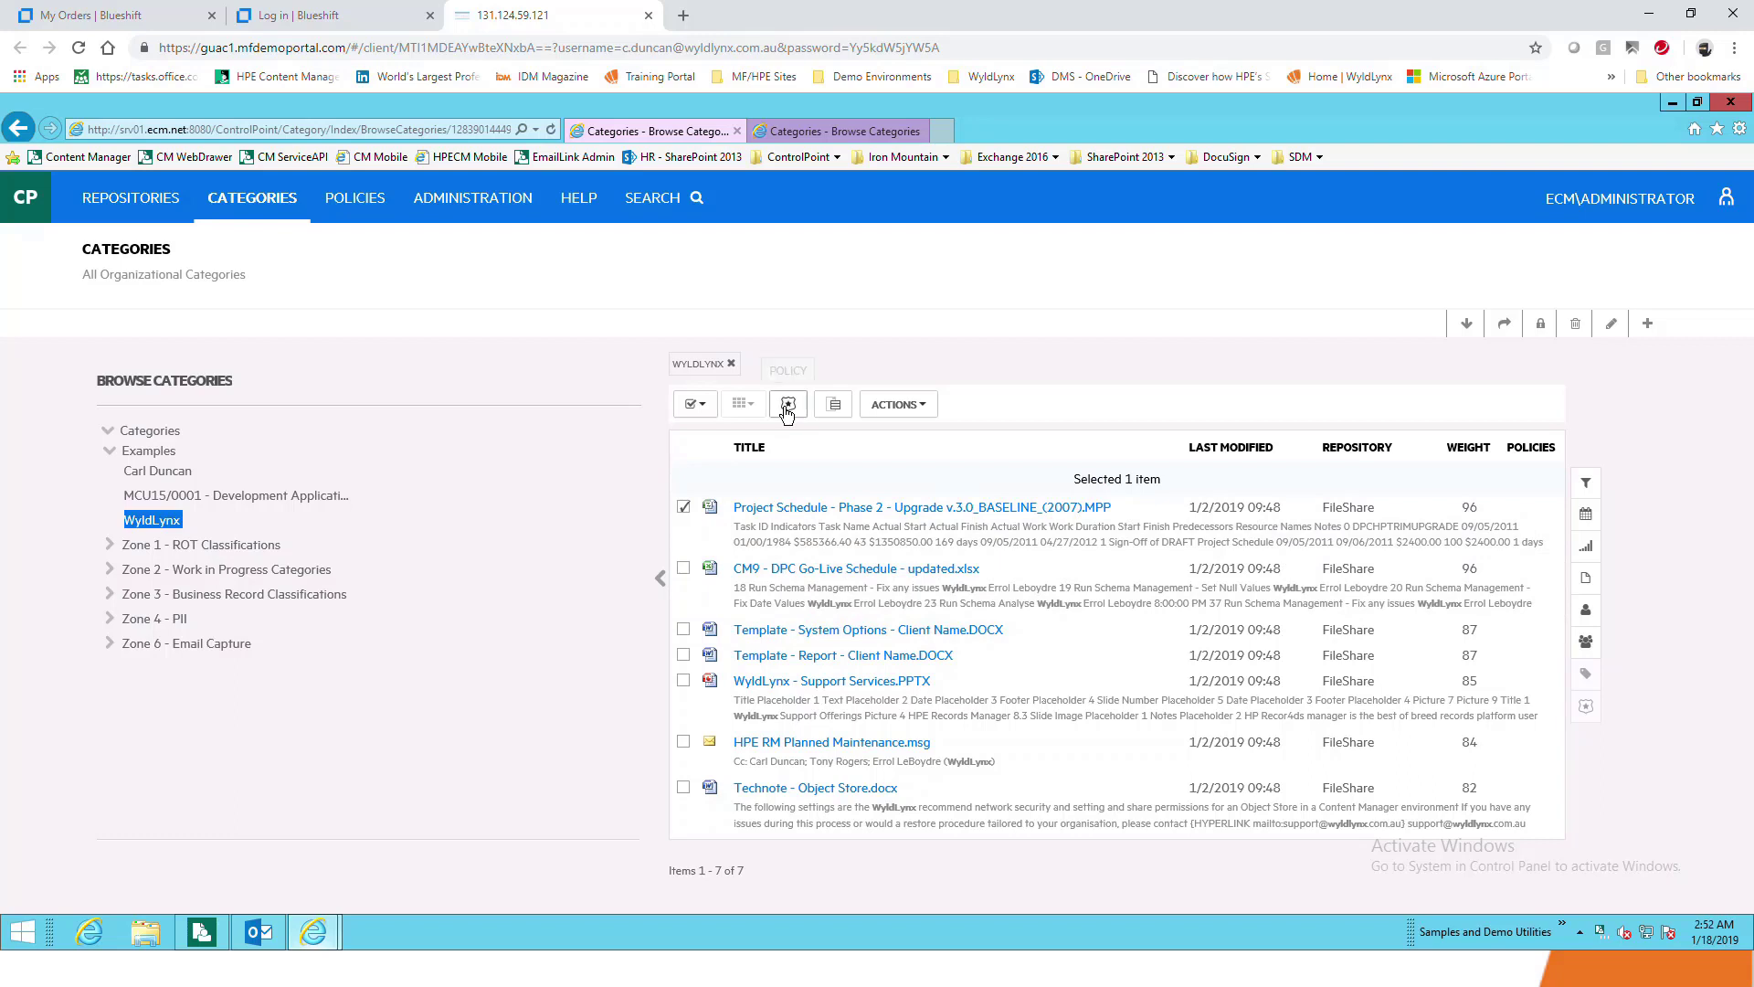
Review the document's actions, deselect it, and list the person-named category's 115 documents
click(913, 413)
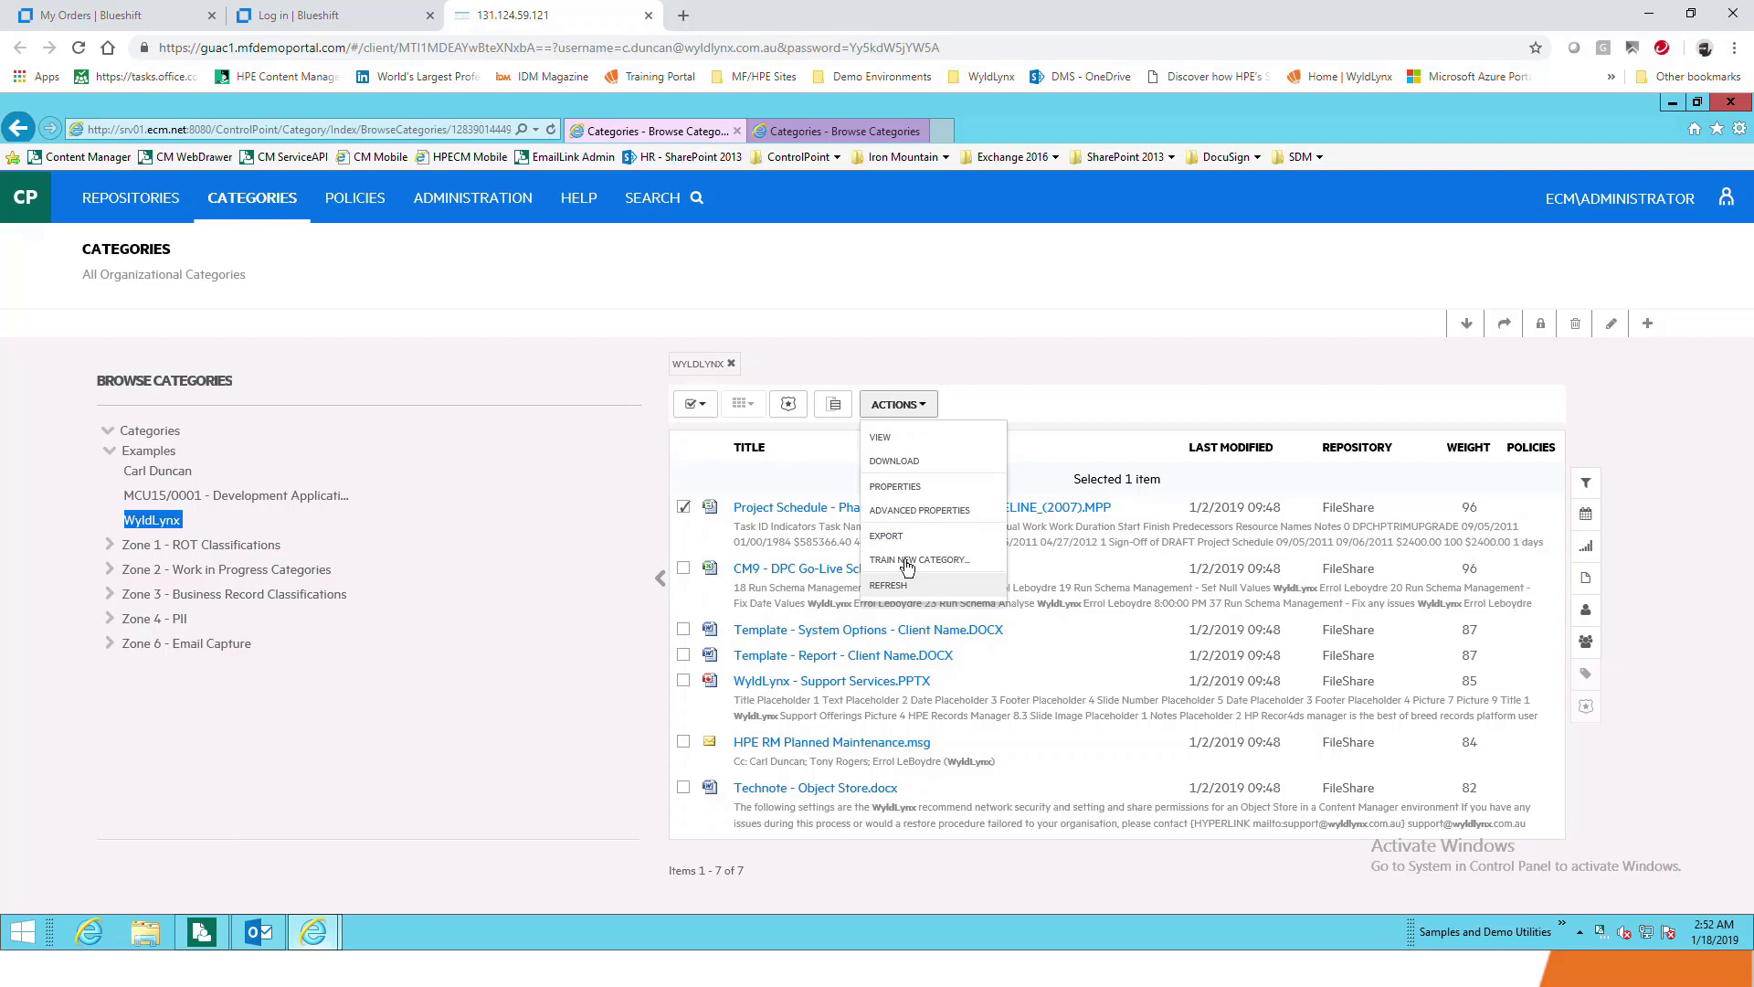
click(685, 508)
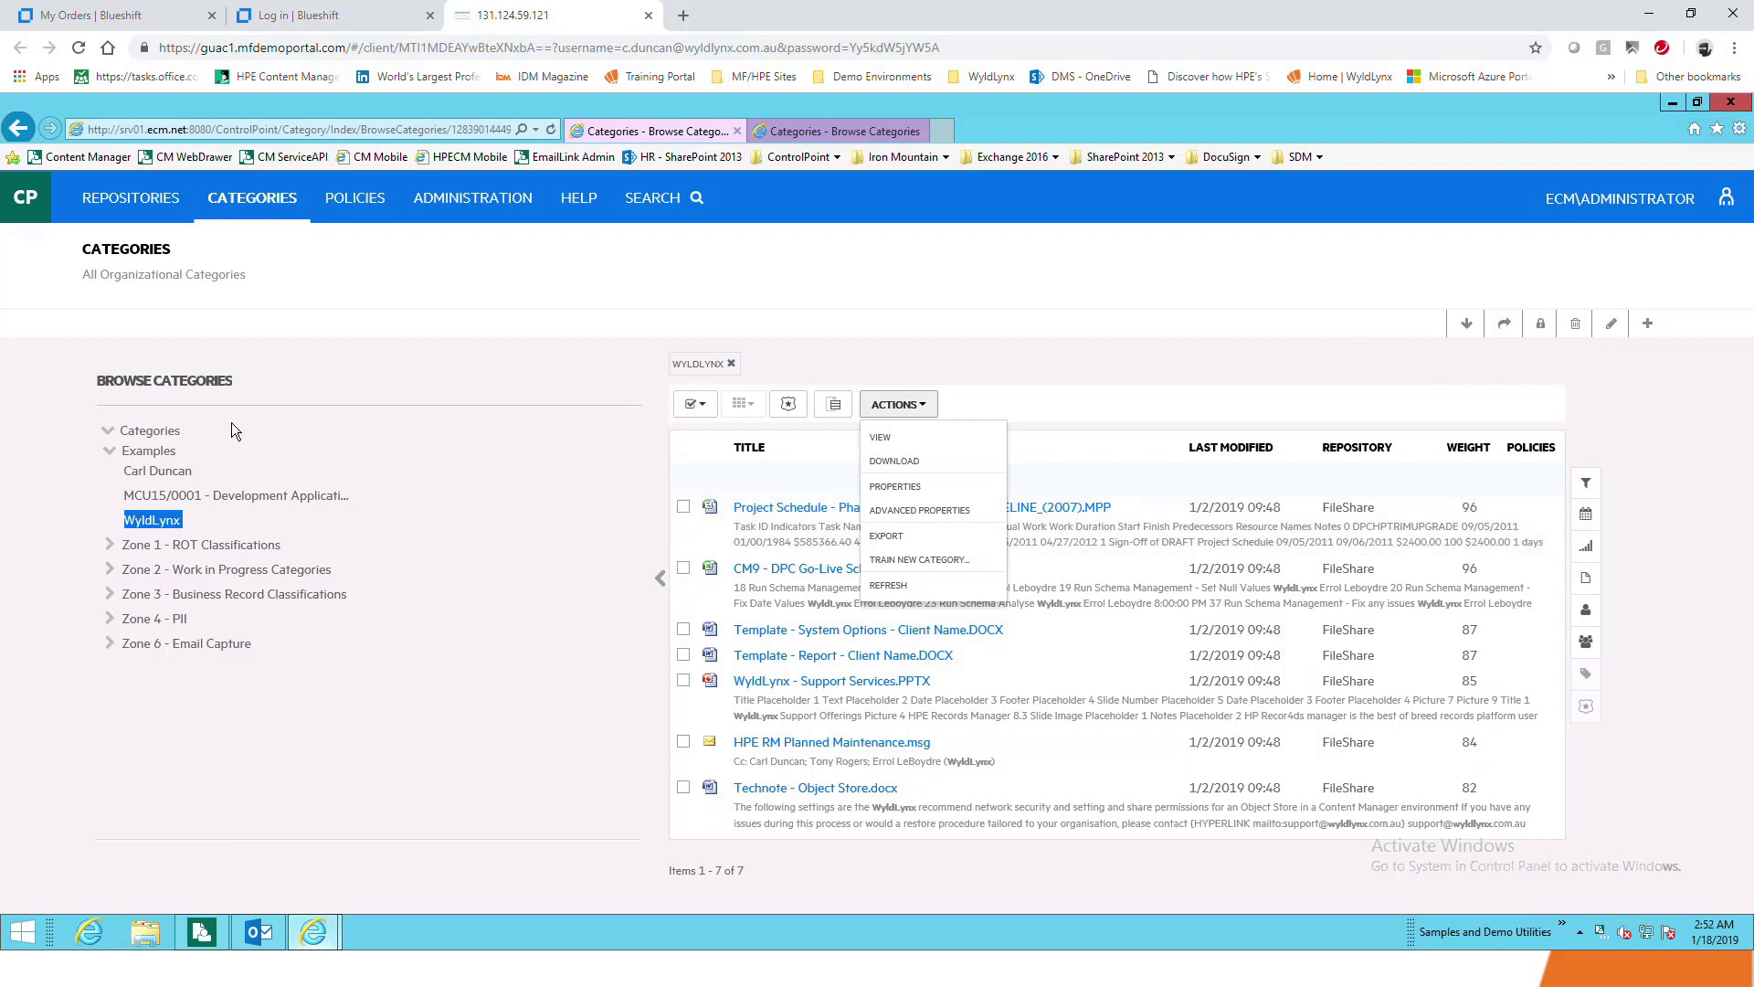
click(179, 472)
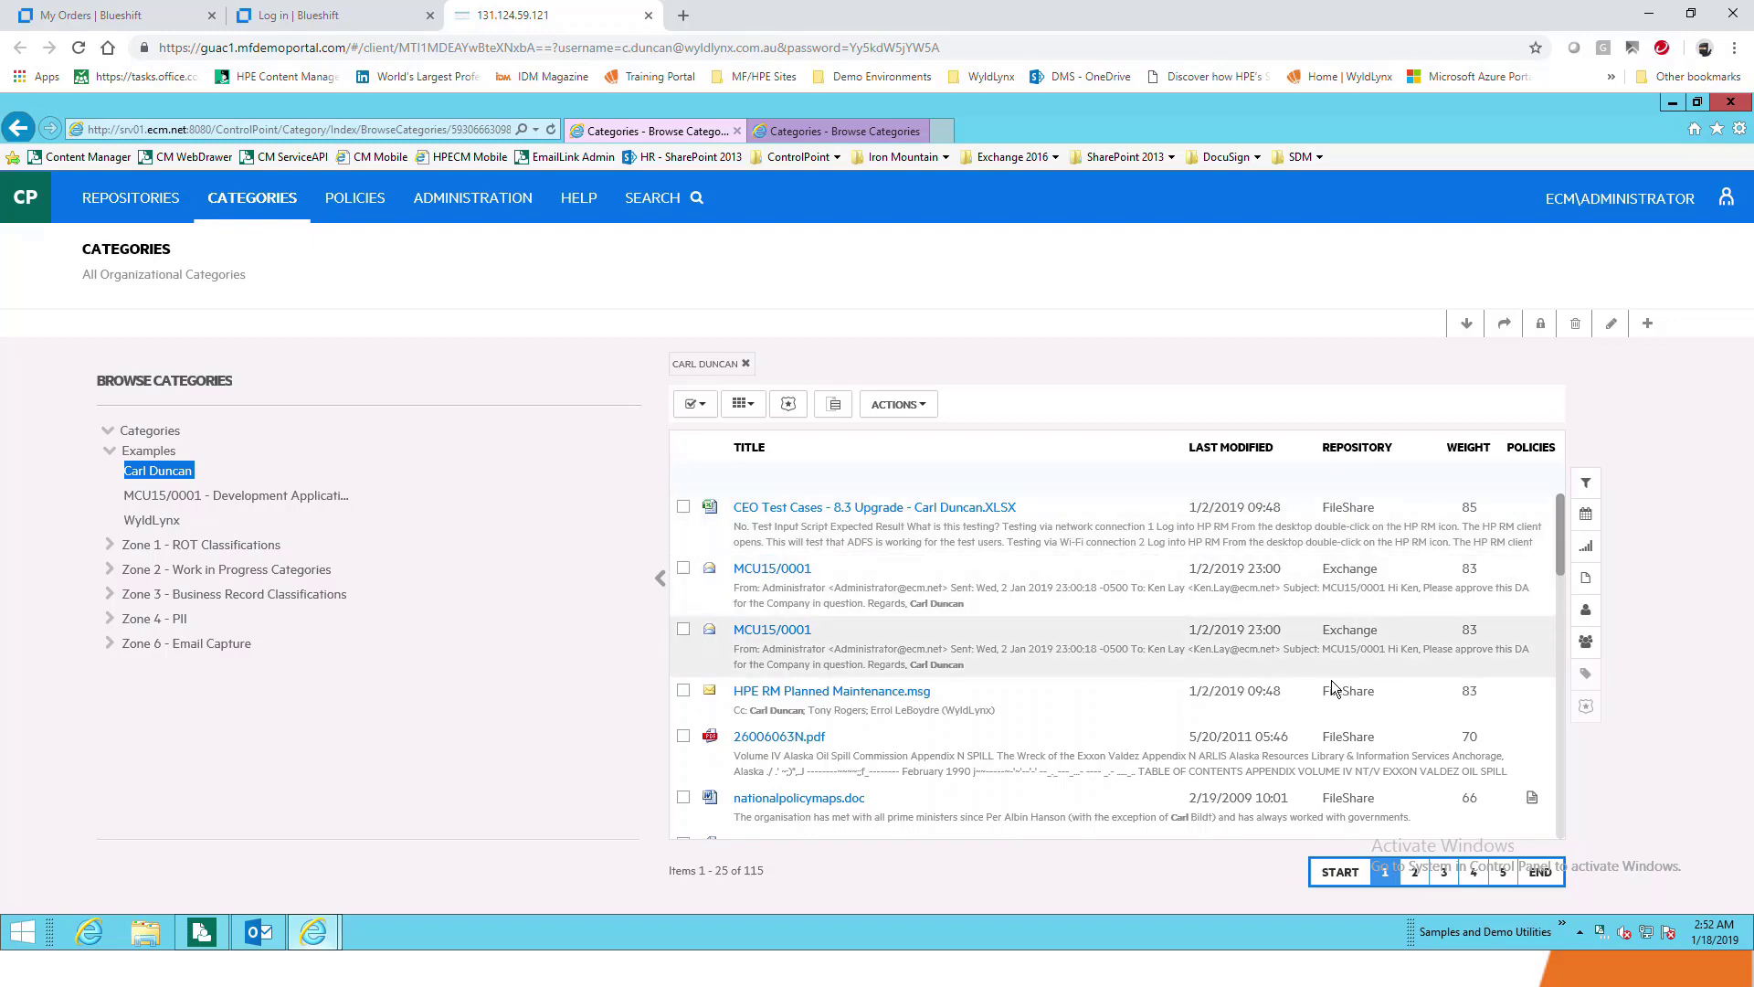
scroll(1339, 680, down, 5)
scroll(1333, 679, down, 5)
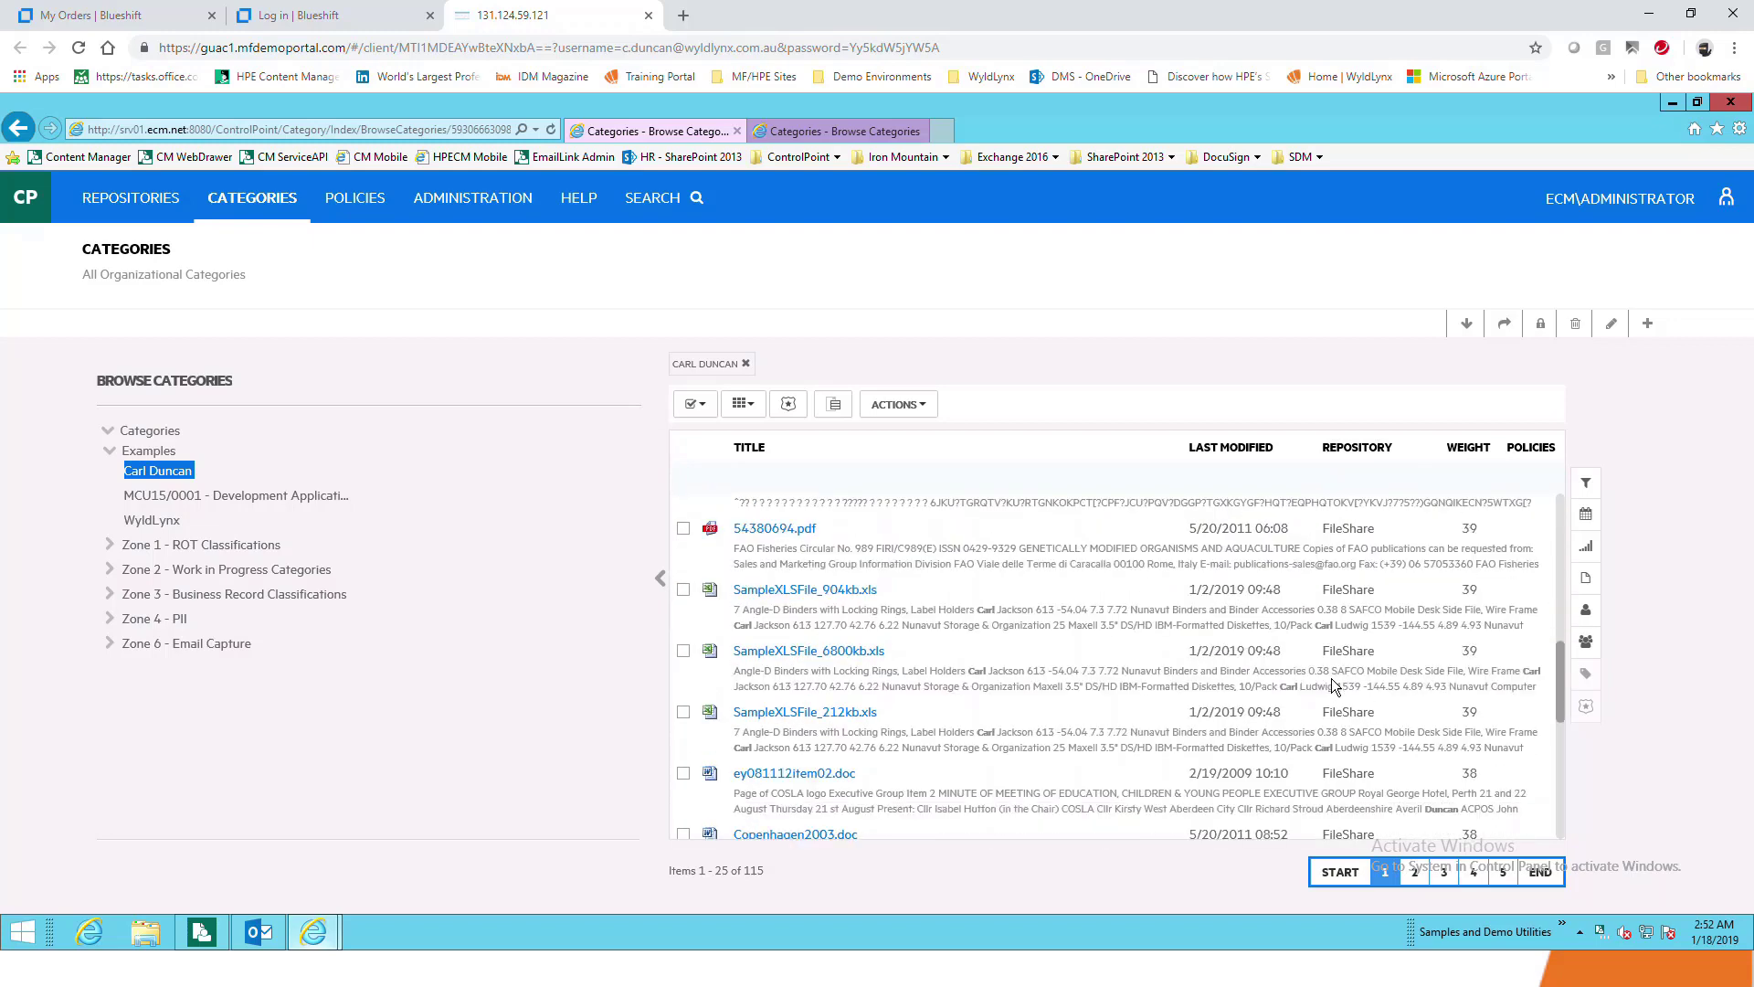
scroll(1333, 681, down, 5)
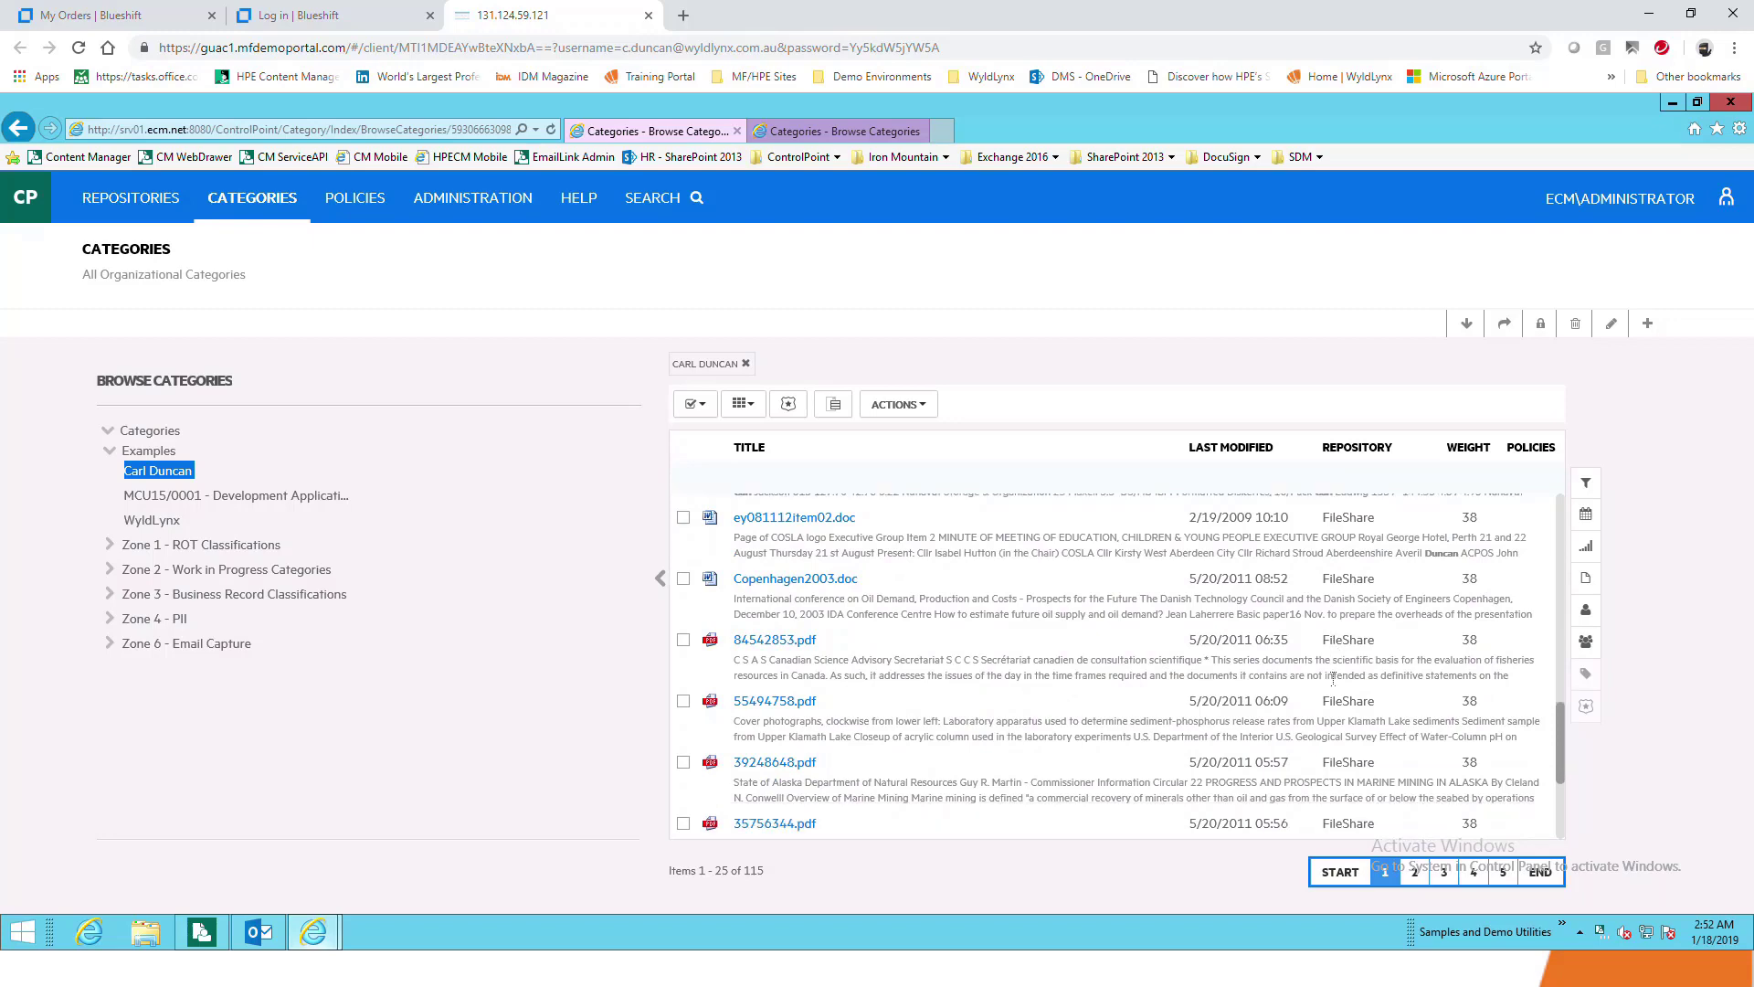
scroll(1333, 680, up, 3)
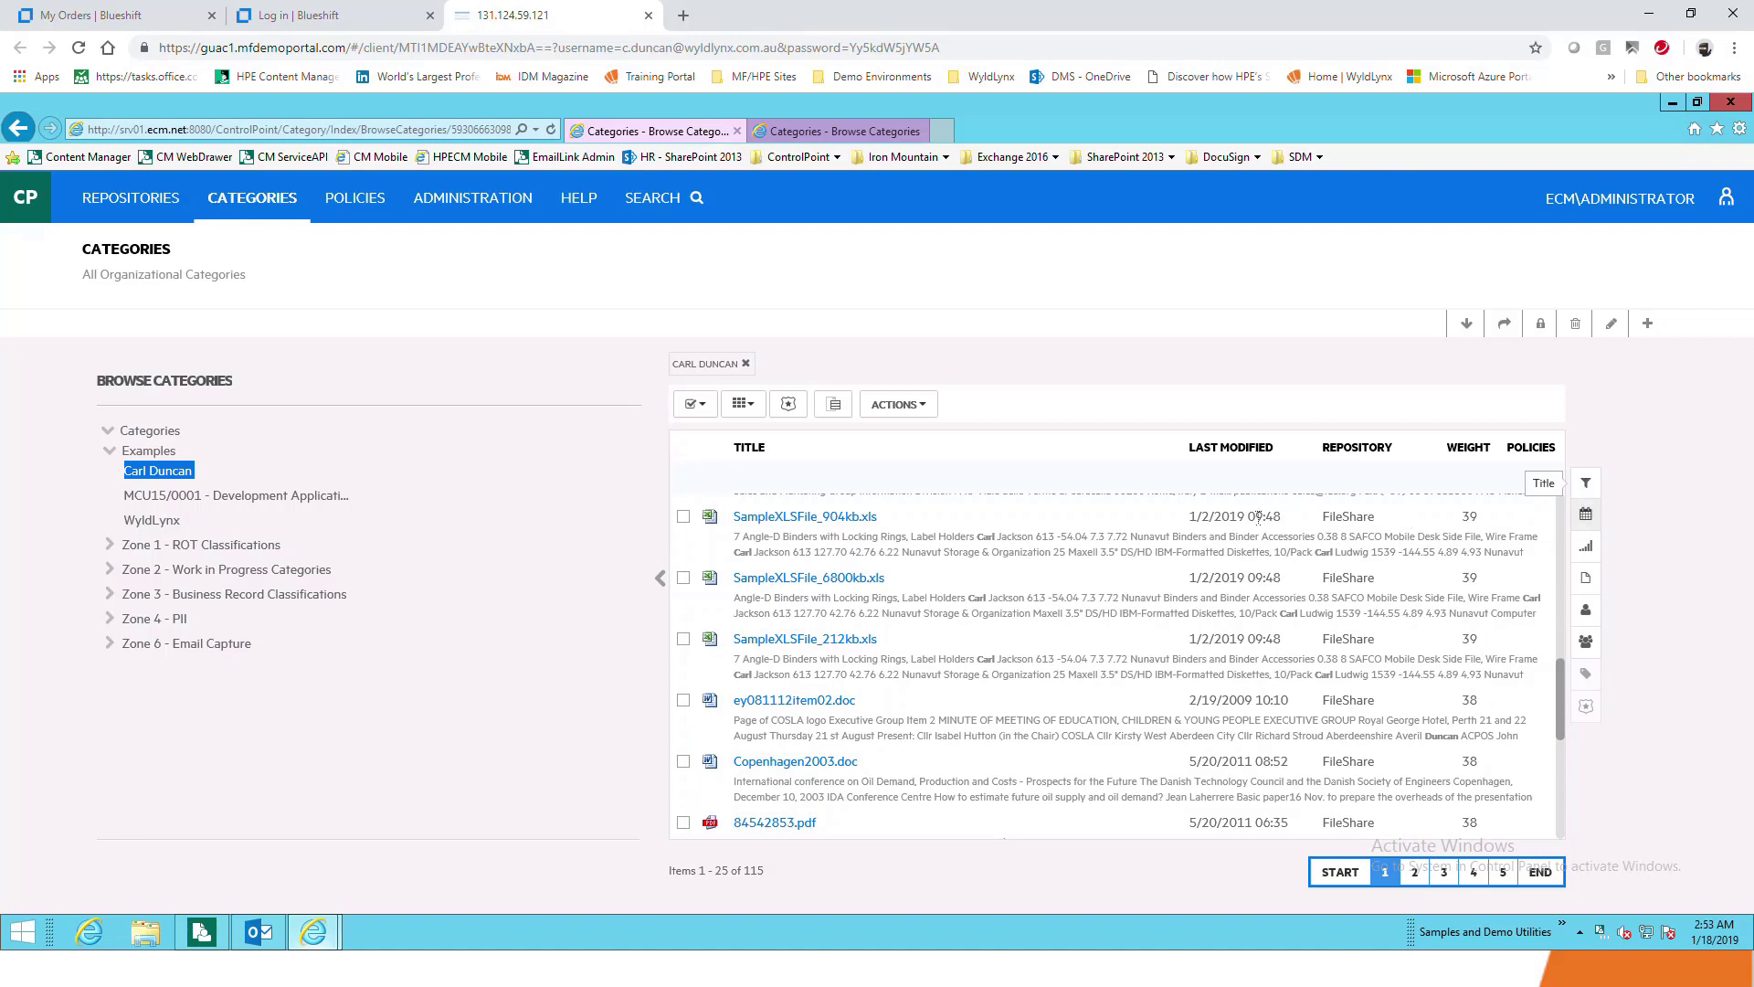
Filter the documents by Last Modified 'Less than 1 Year', leaving 9 items
click(1584, 516)
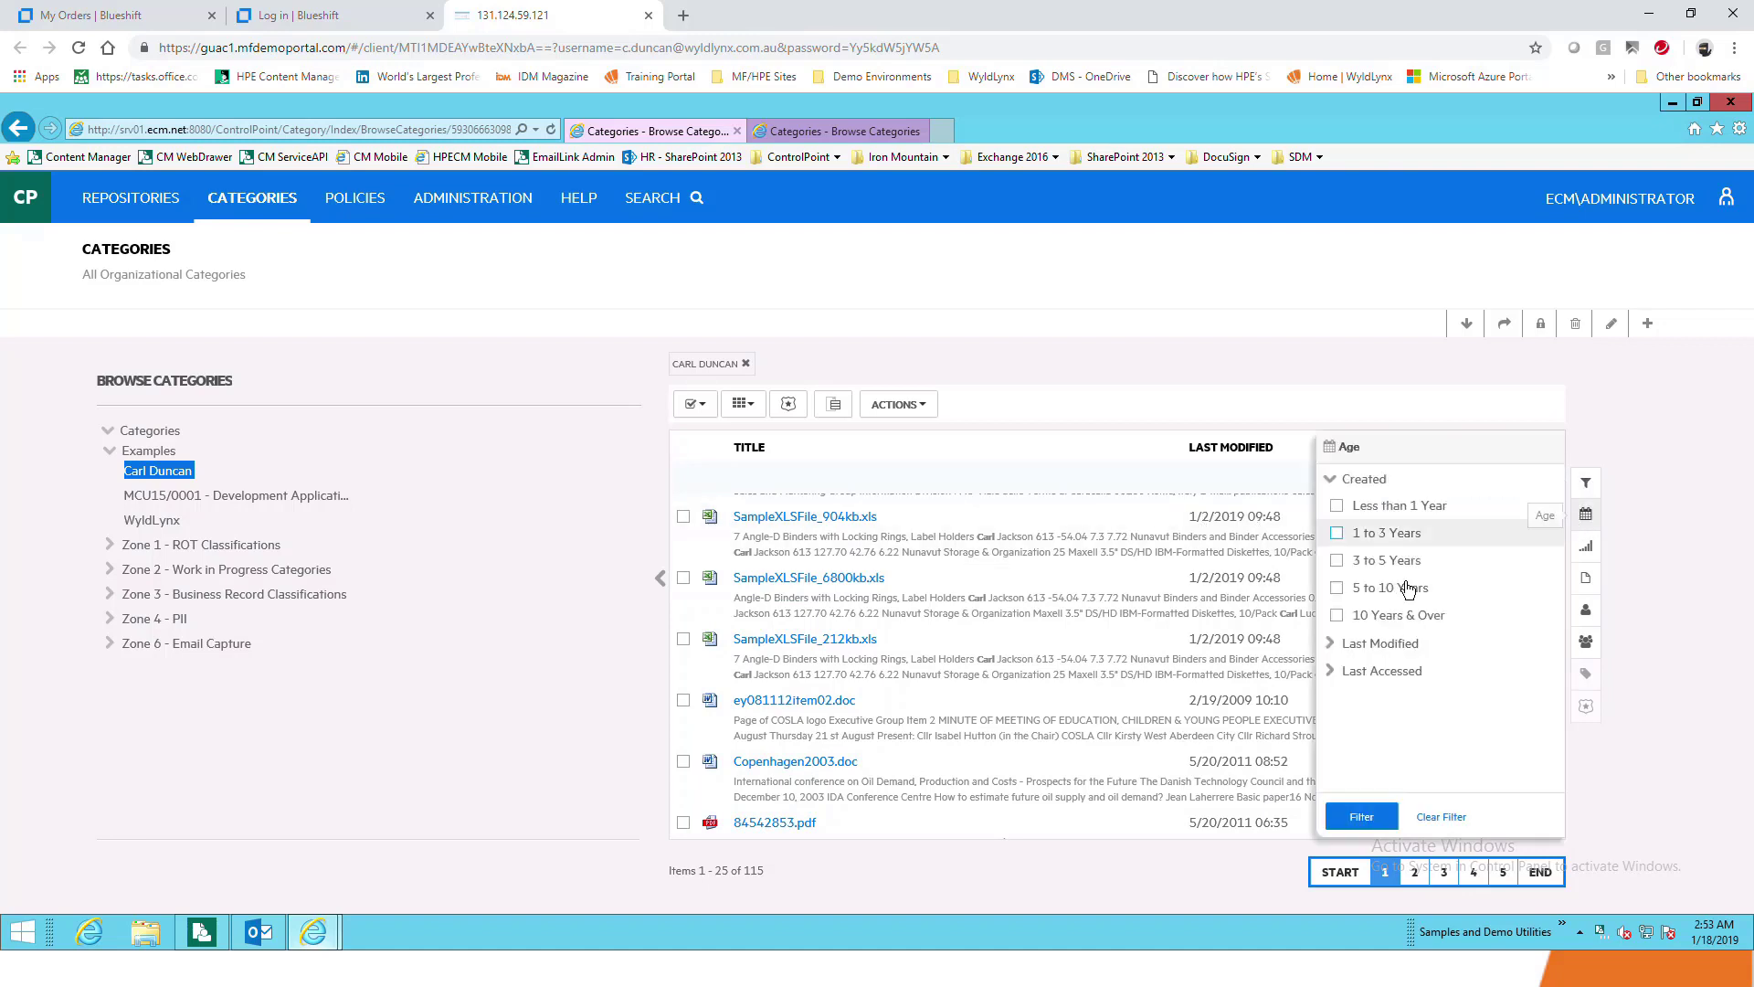
click(1332, 650)
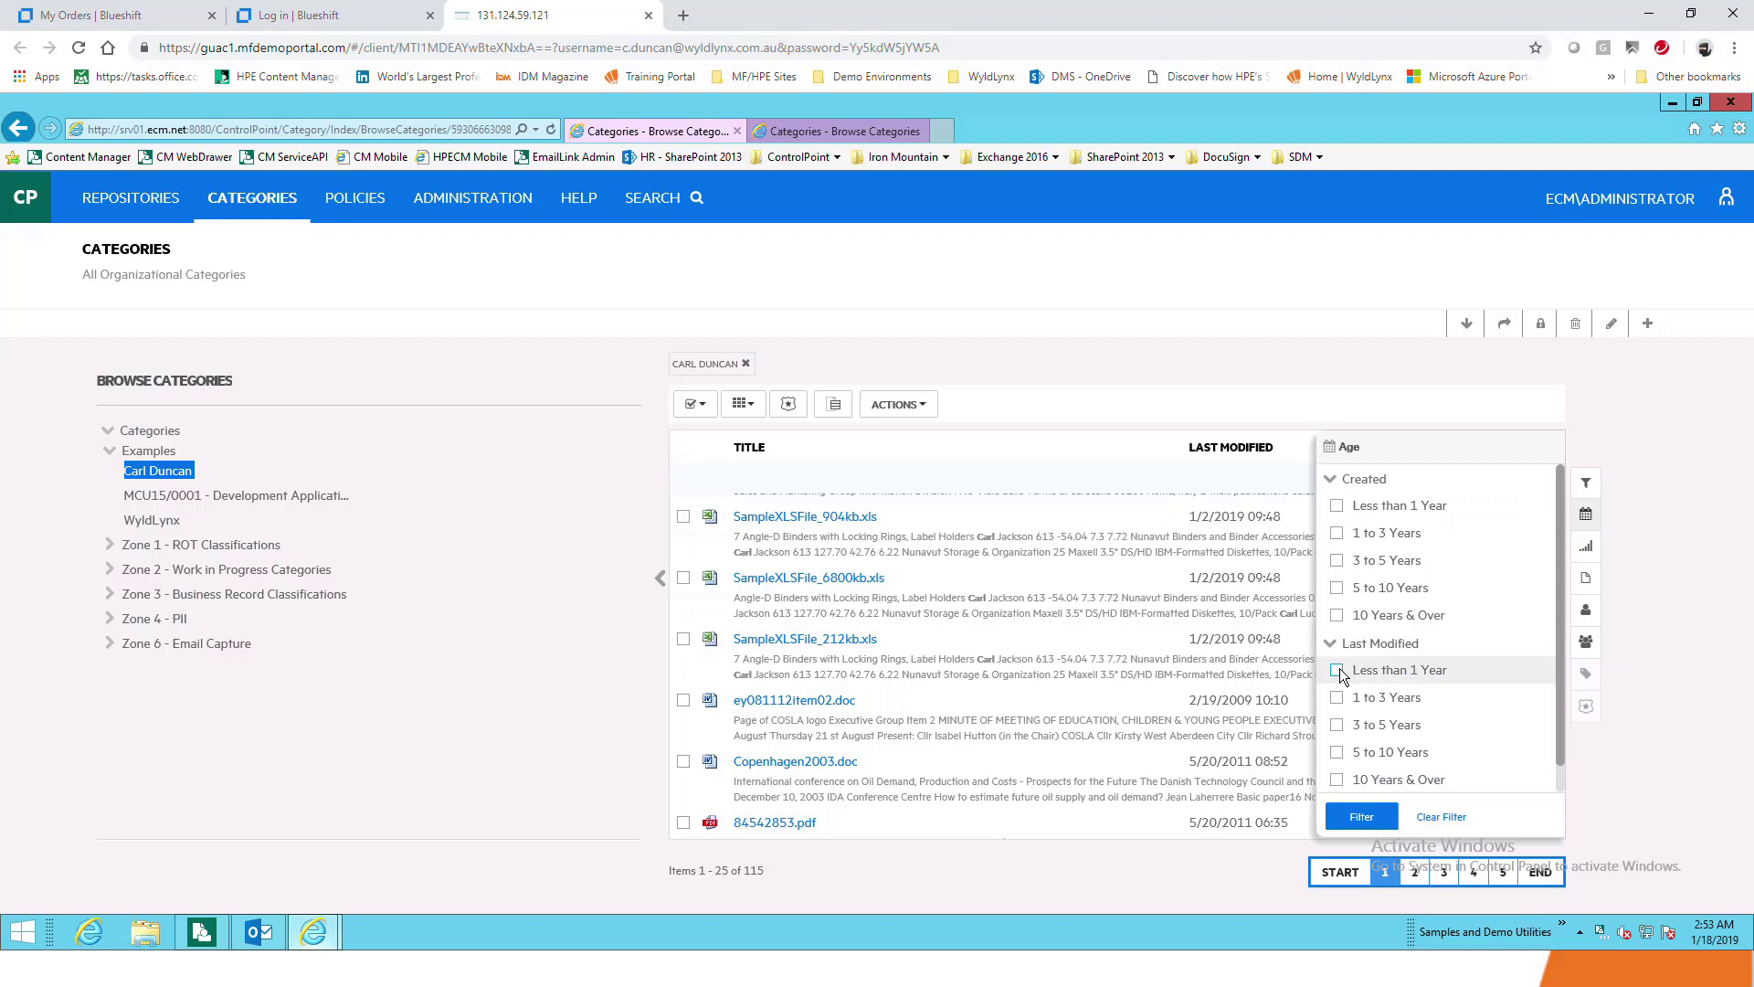
click(1338, 670)
click(1358, 821)
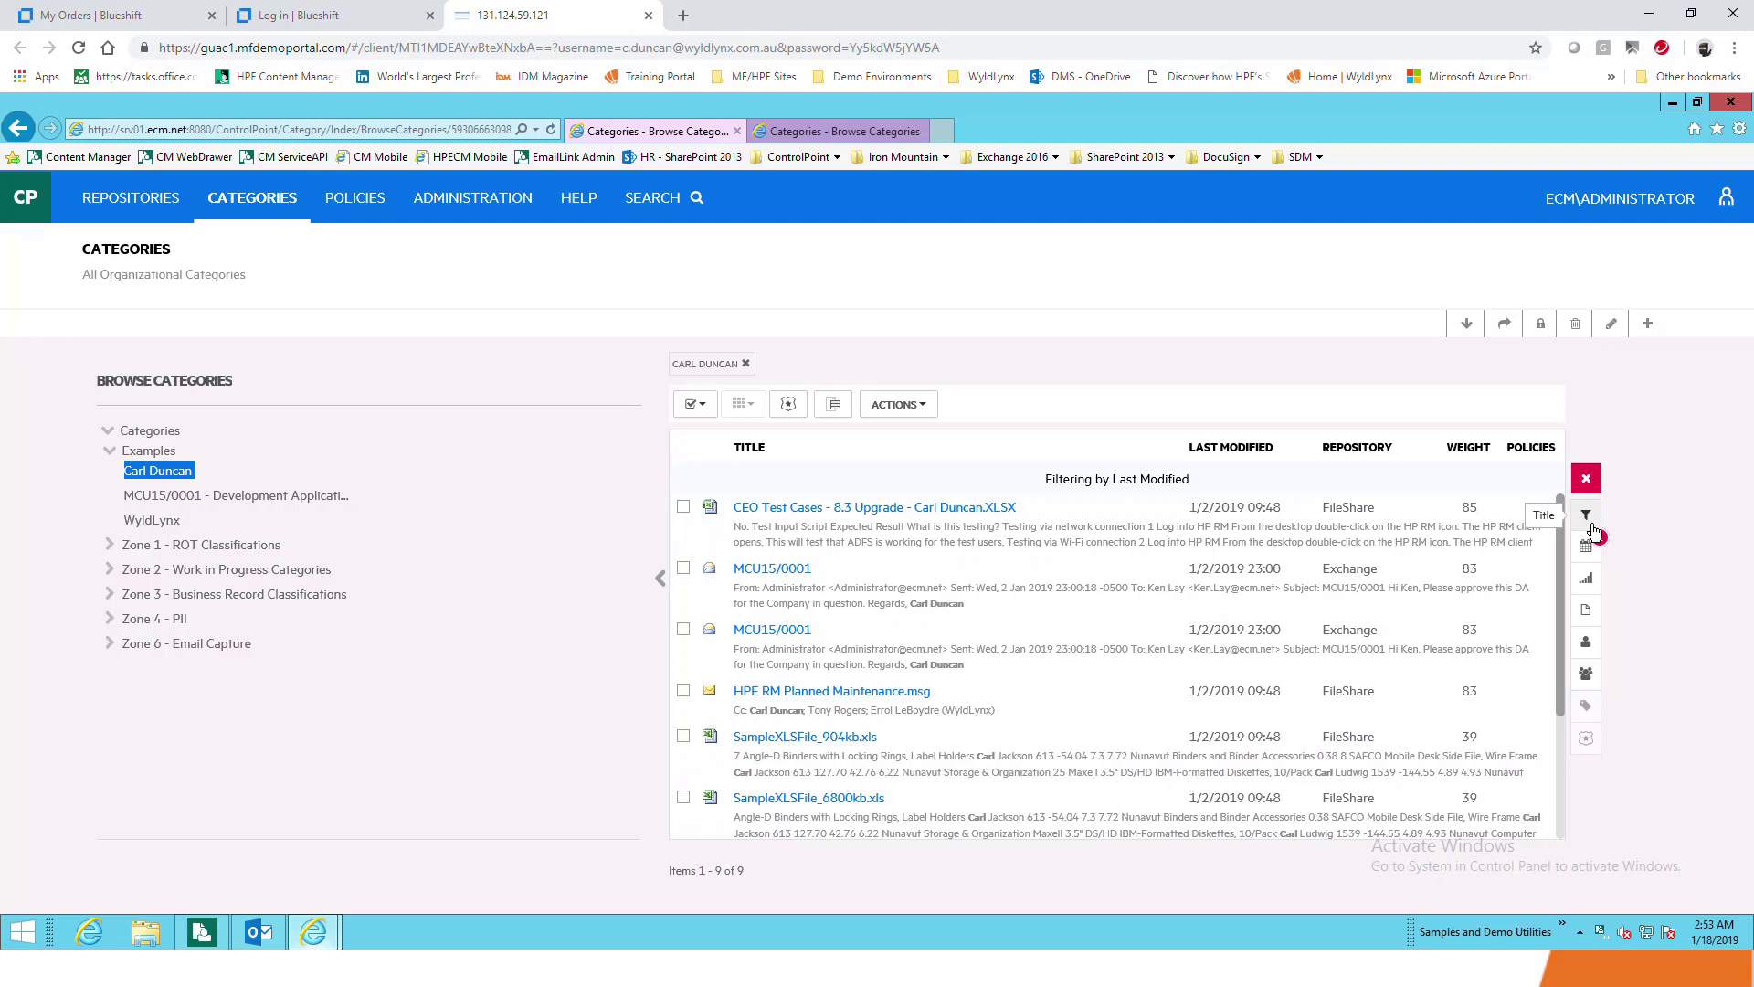
List the 7 documents in MCU15/0001 and highlight MCU15/0001 in the first result
click(194, 498)
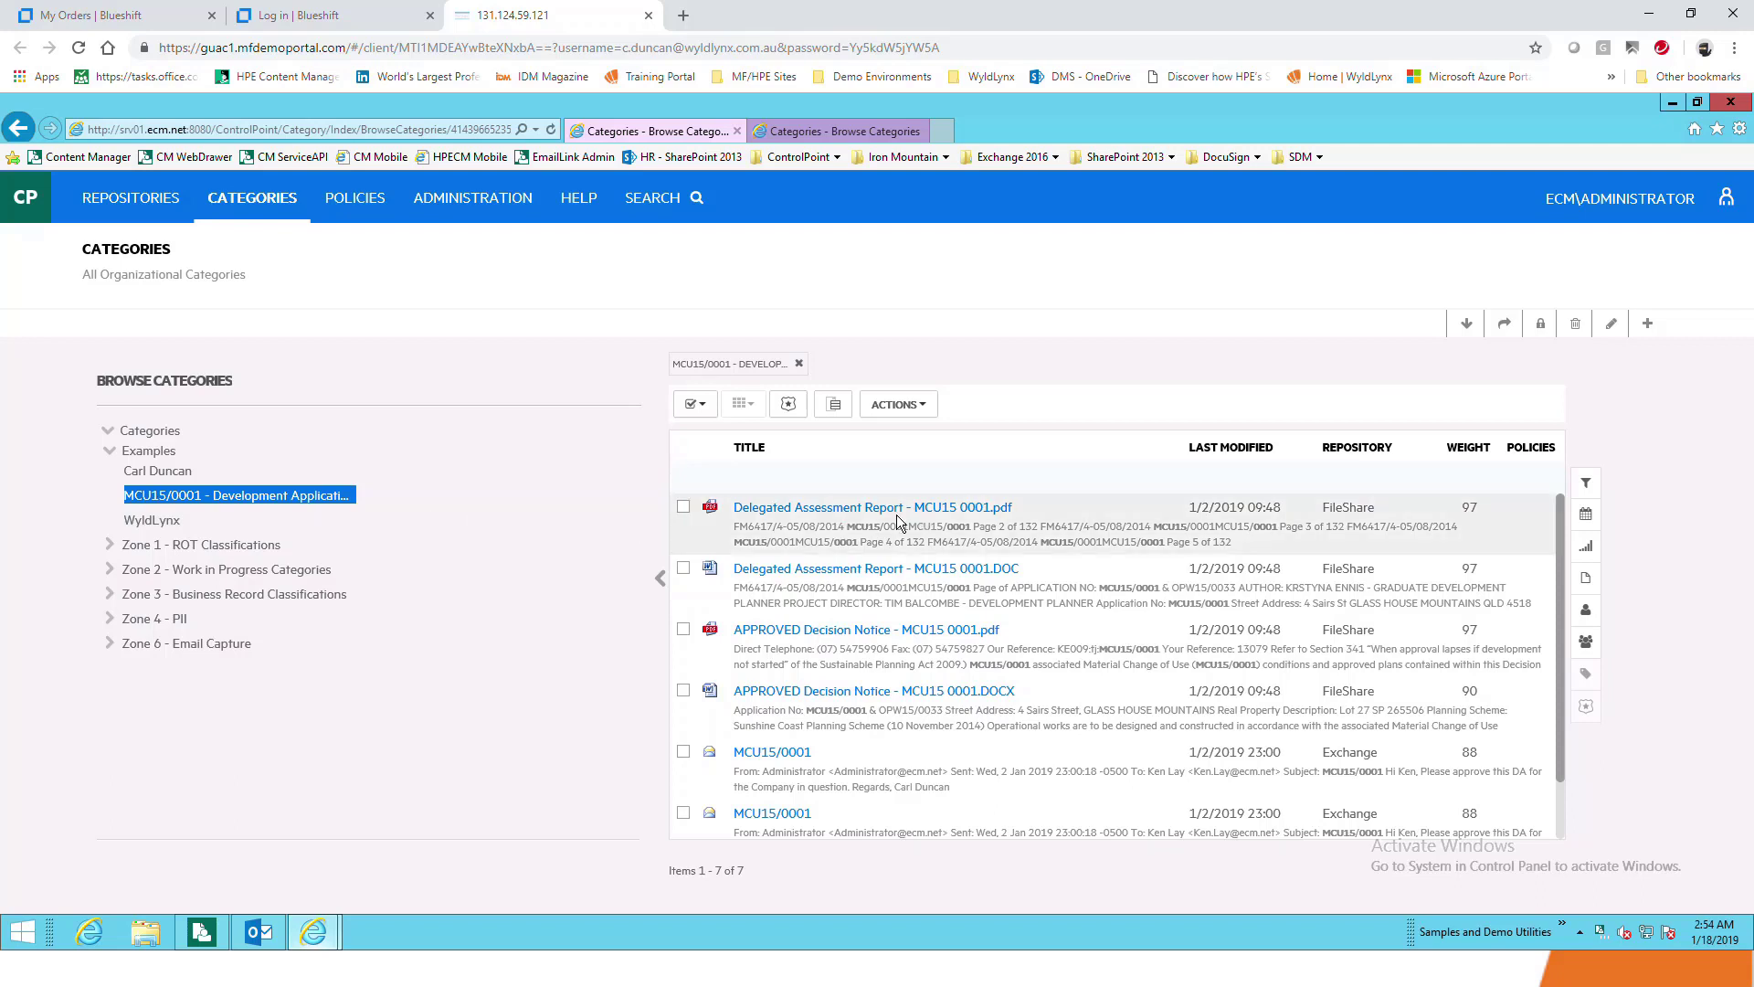
drag(848, 527, 962, 526)
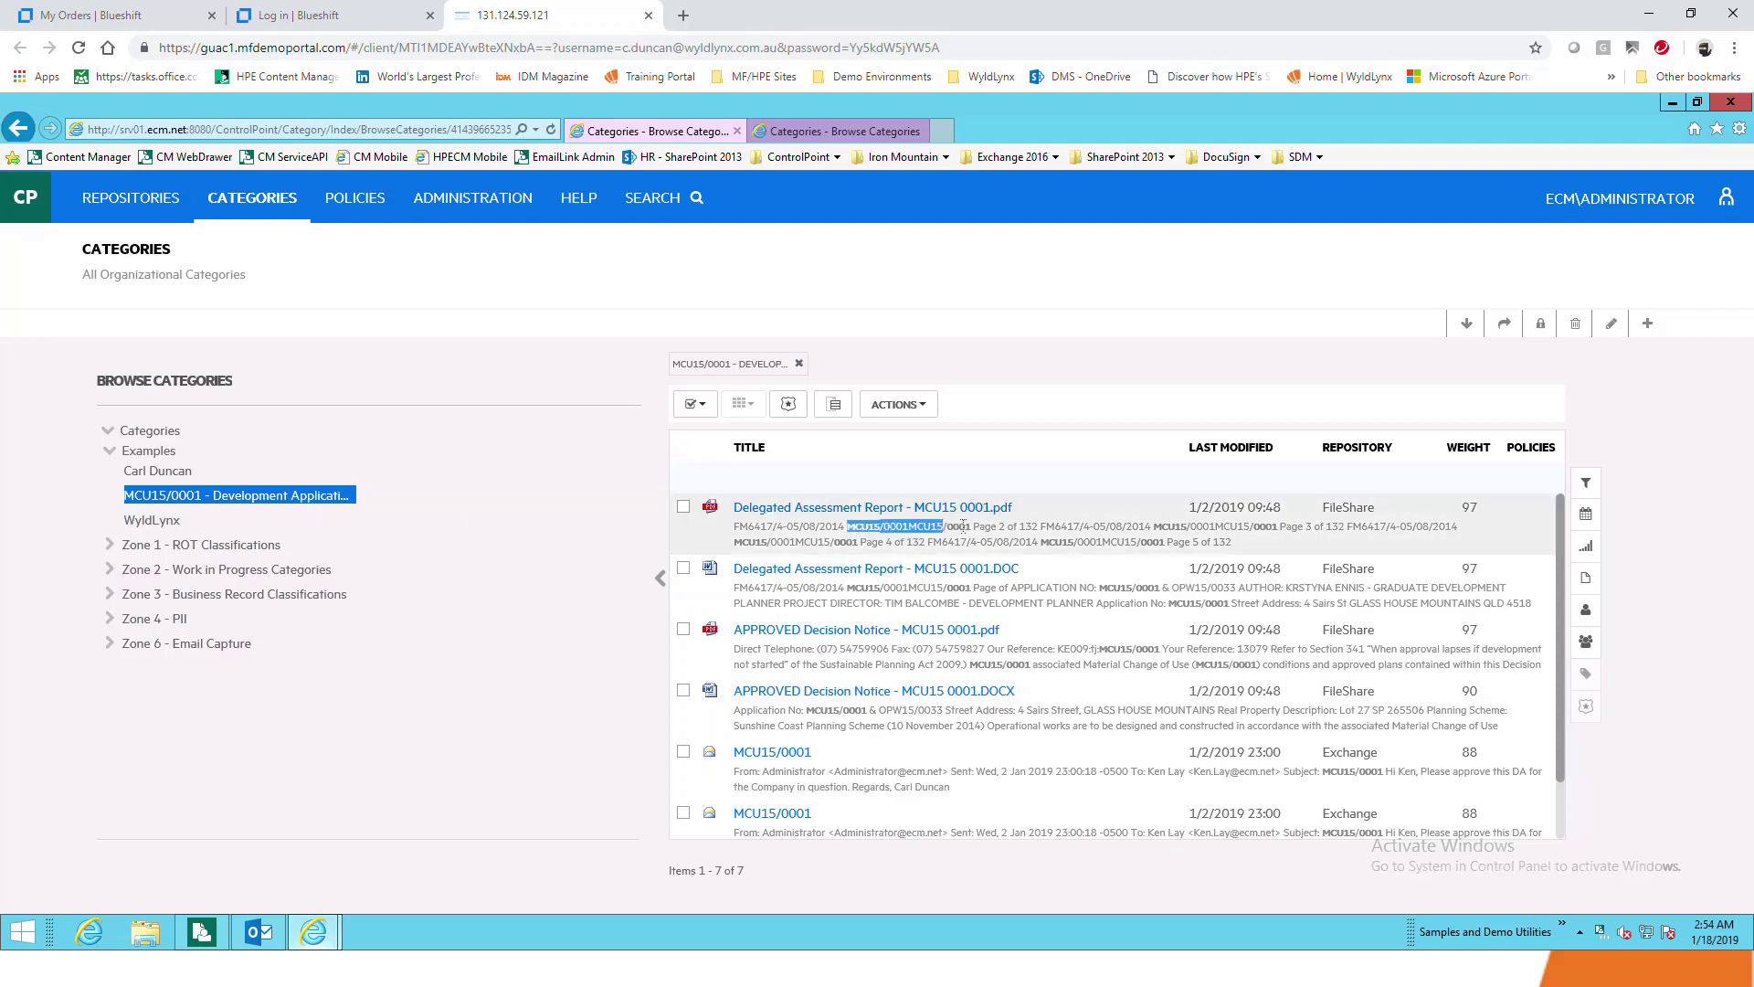
double_click(1215, 527)
Expand the MCU15/0001 email's metadata and view it as a downloadable .eml file
scroll(1080, 599, down, 1)
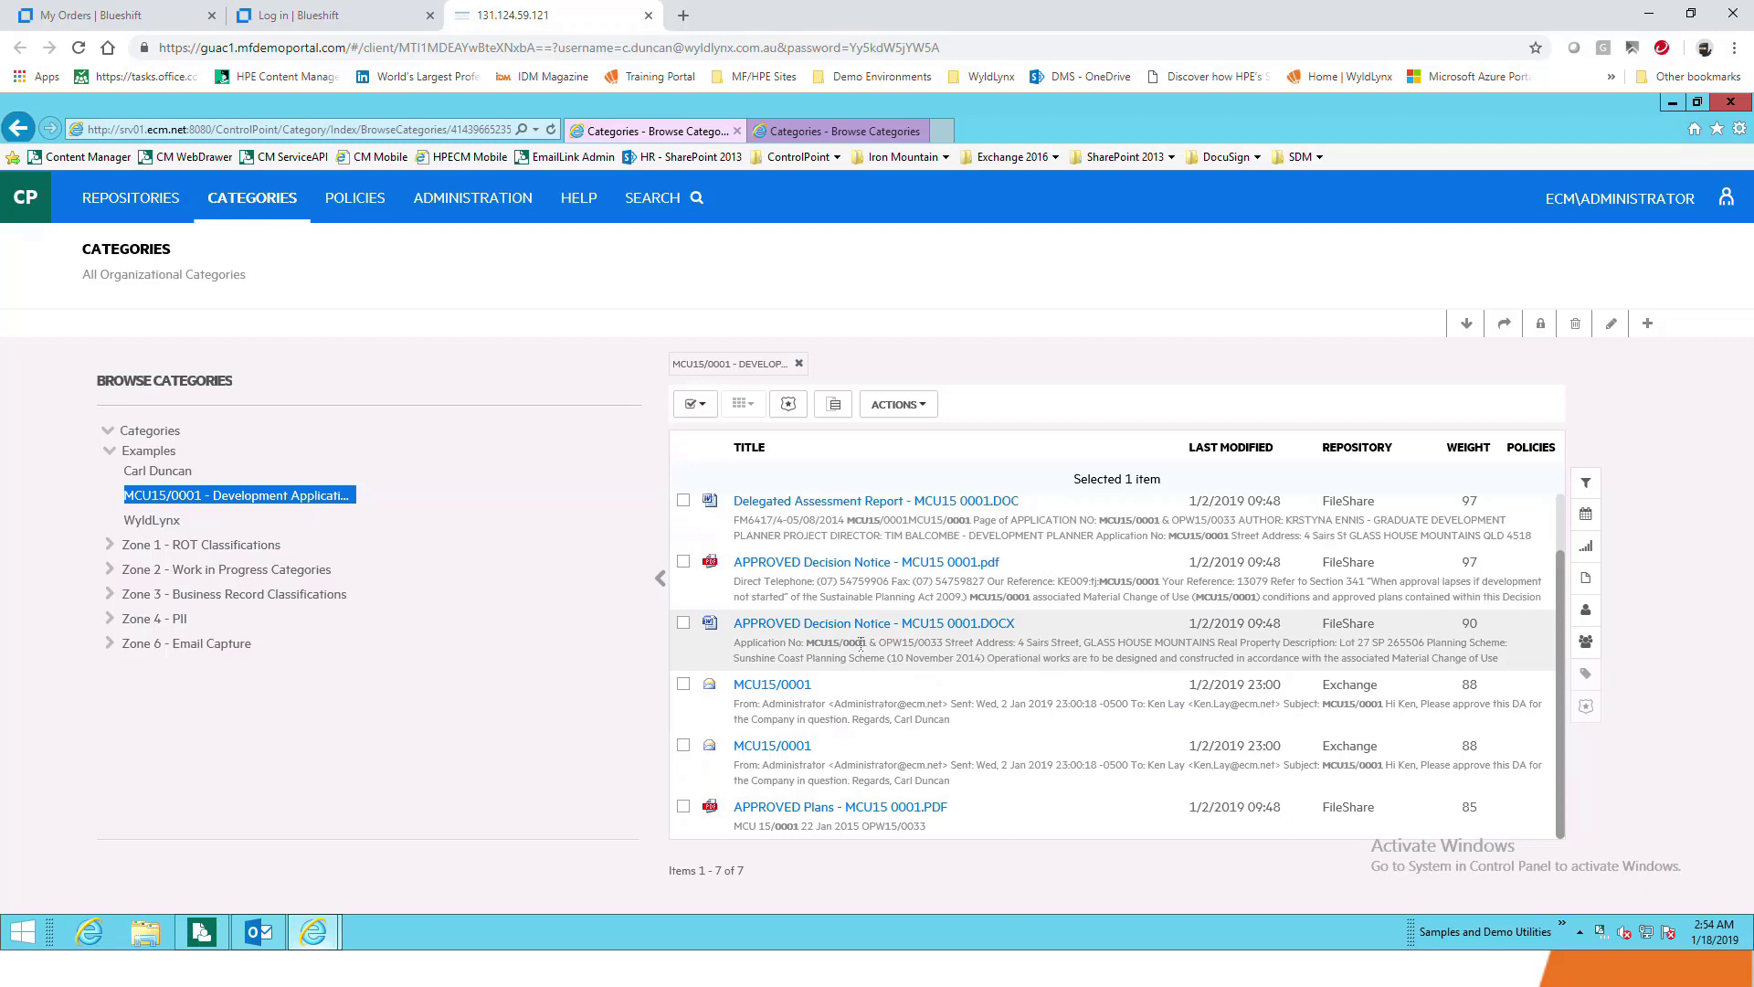
click(772, 687)
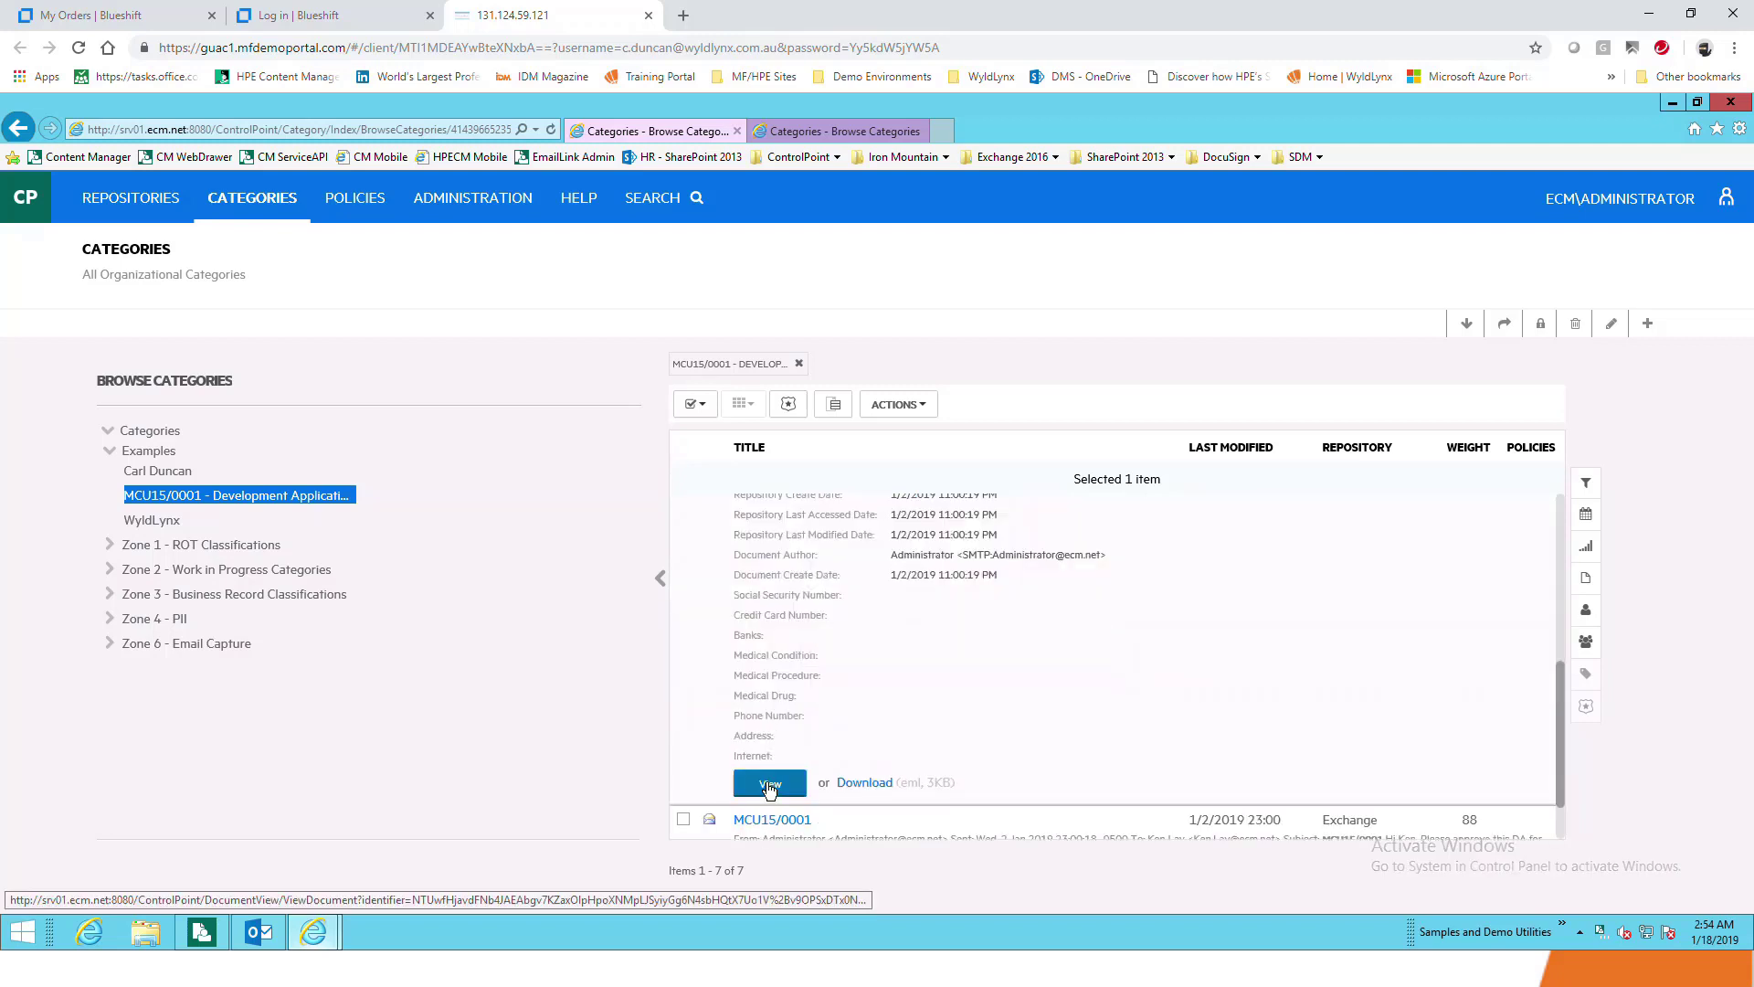
click(768, 786)
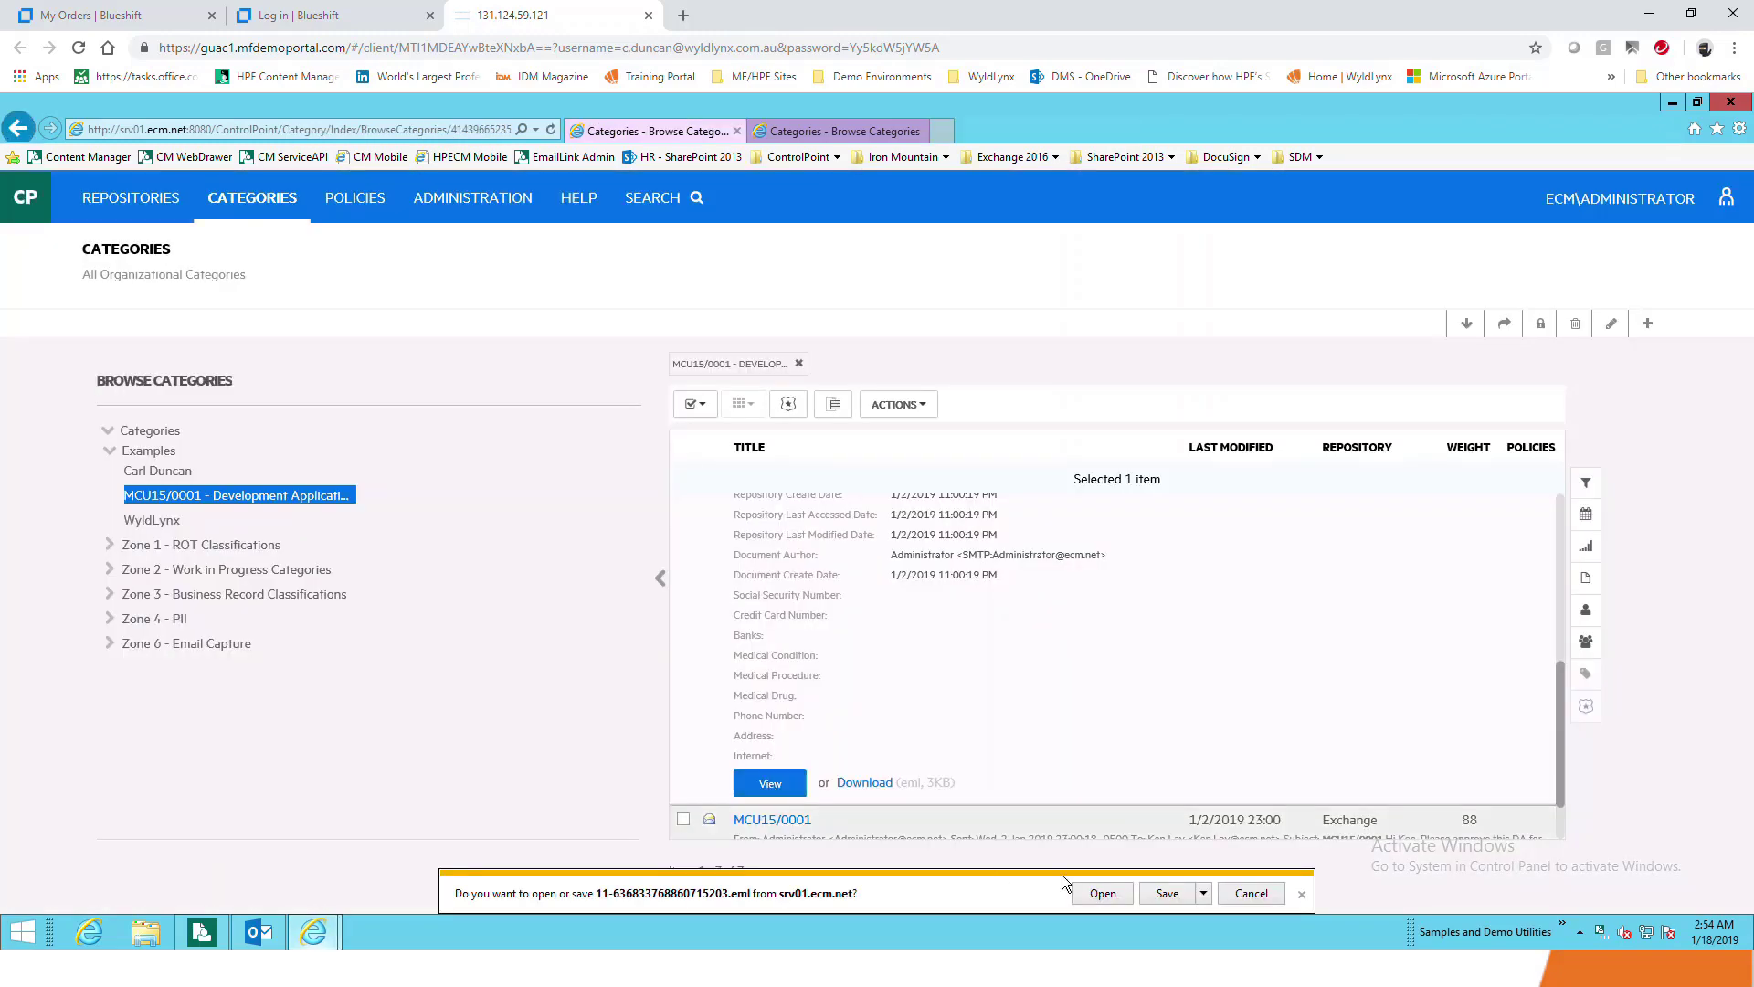
Open the downloaded email in Outlook, highlight its subject and body, then close it
click(1087, 892)
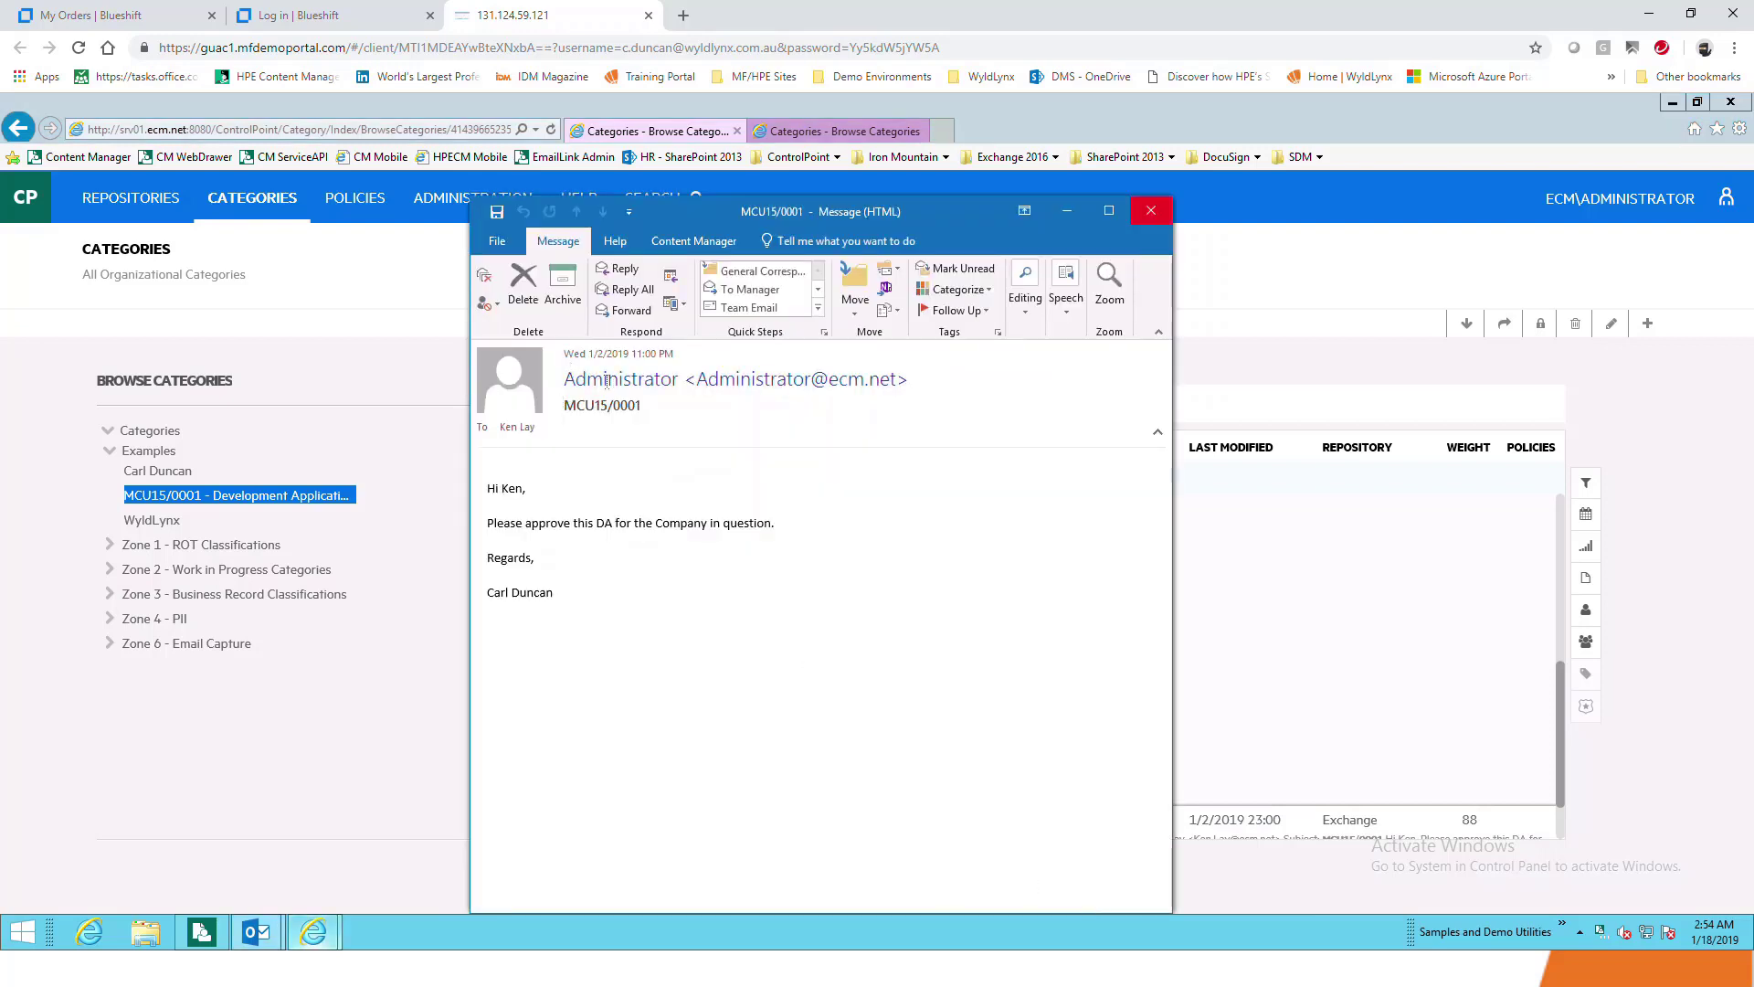
drag(662, 409, 559, 413)
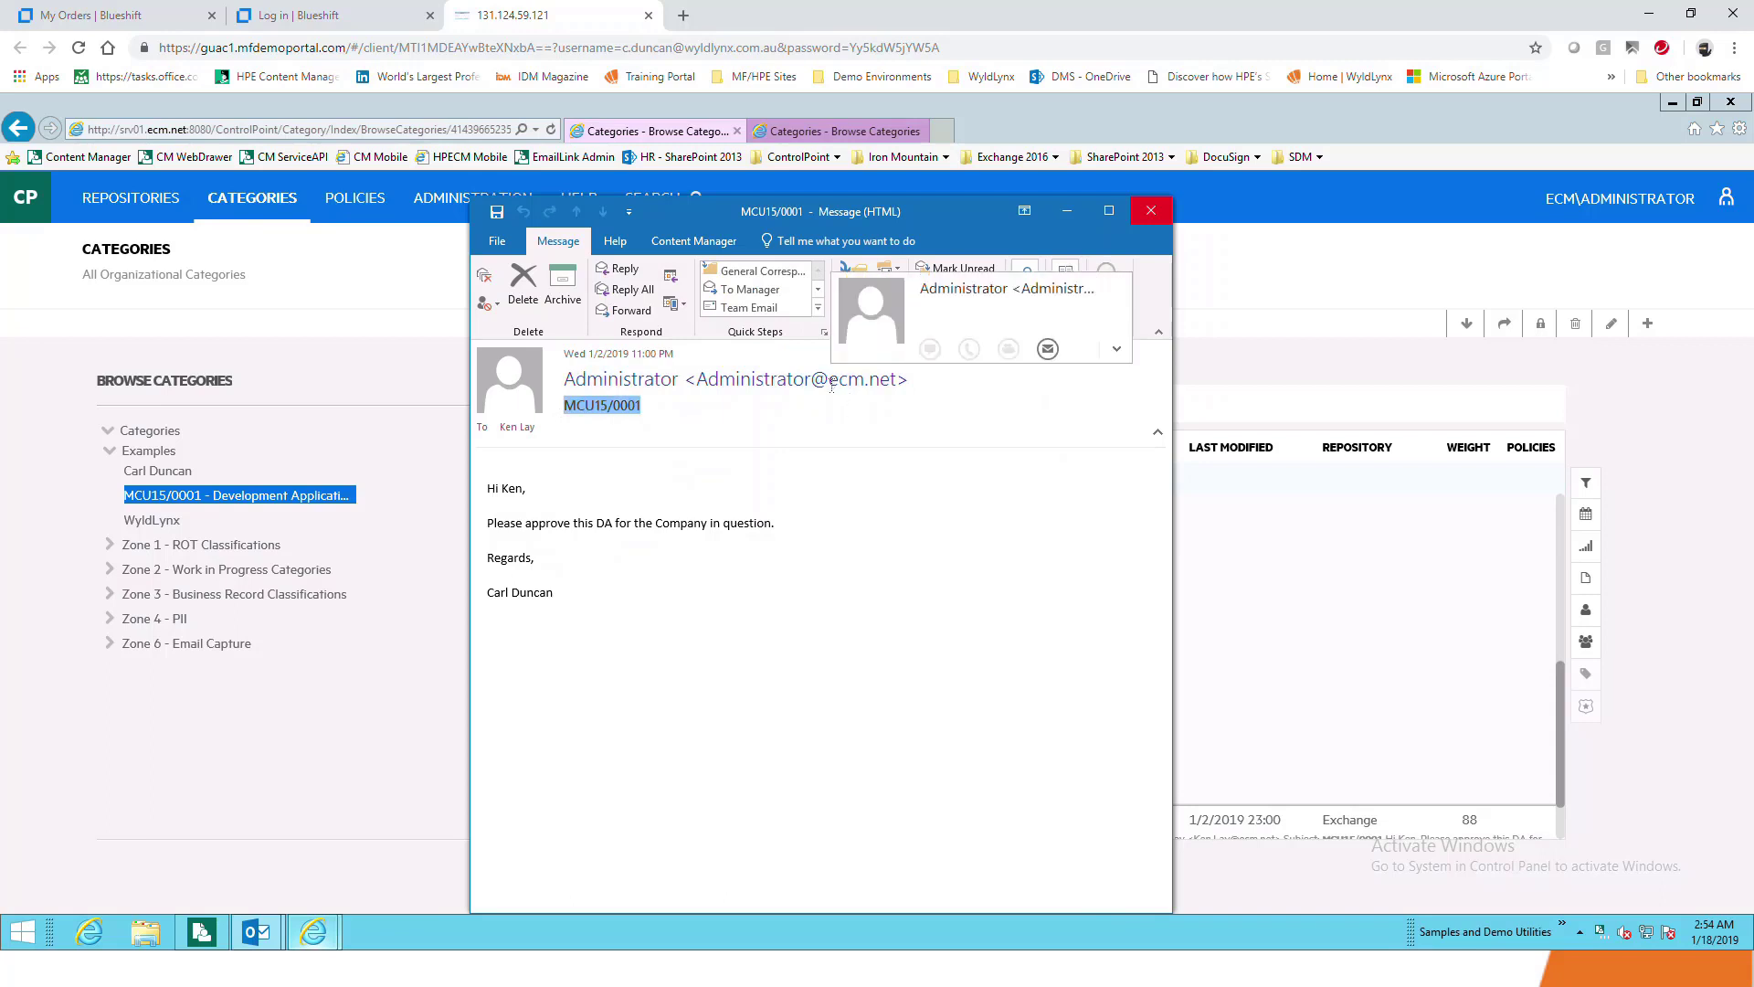
drag(486, 483, 789, 562)
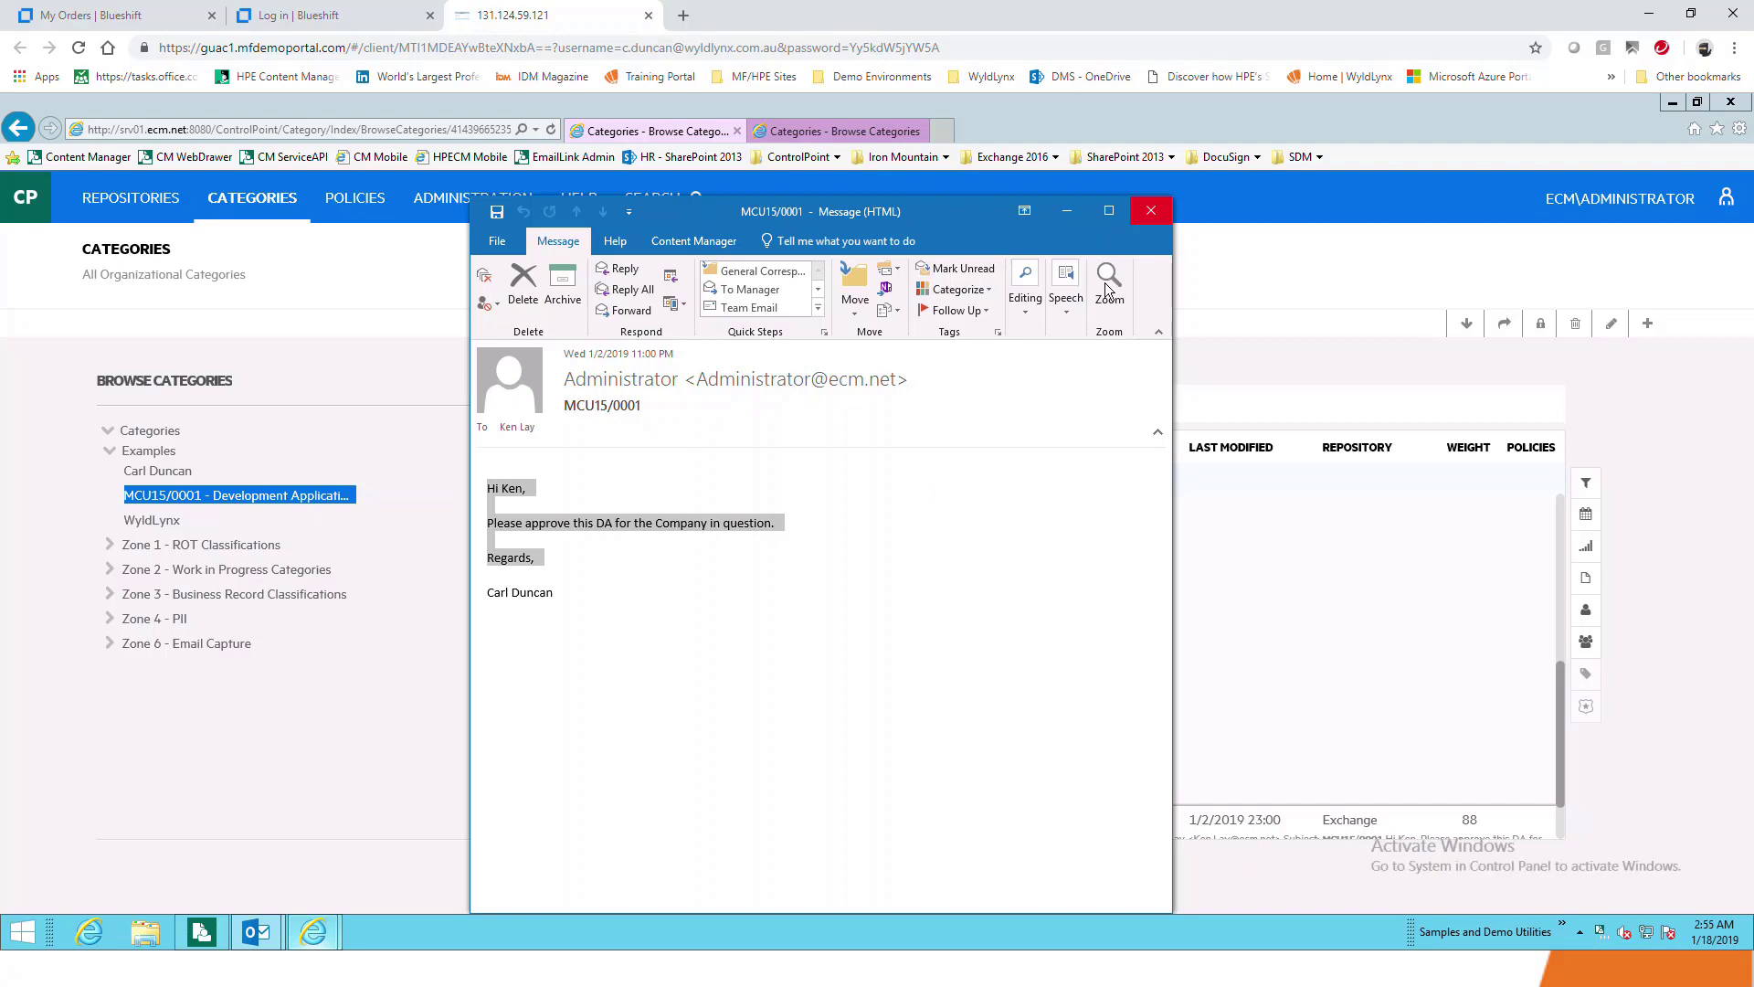
click(1151, 211)
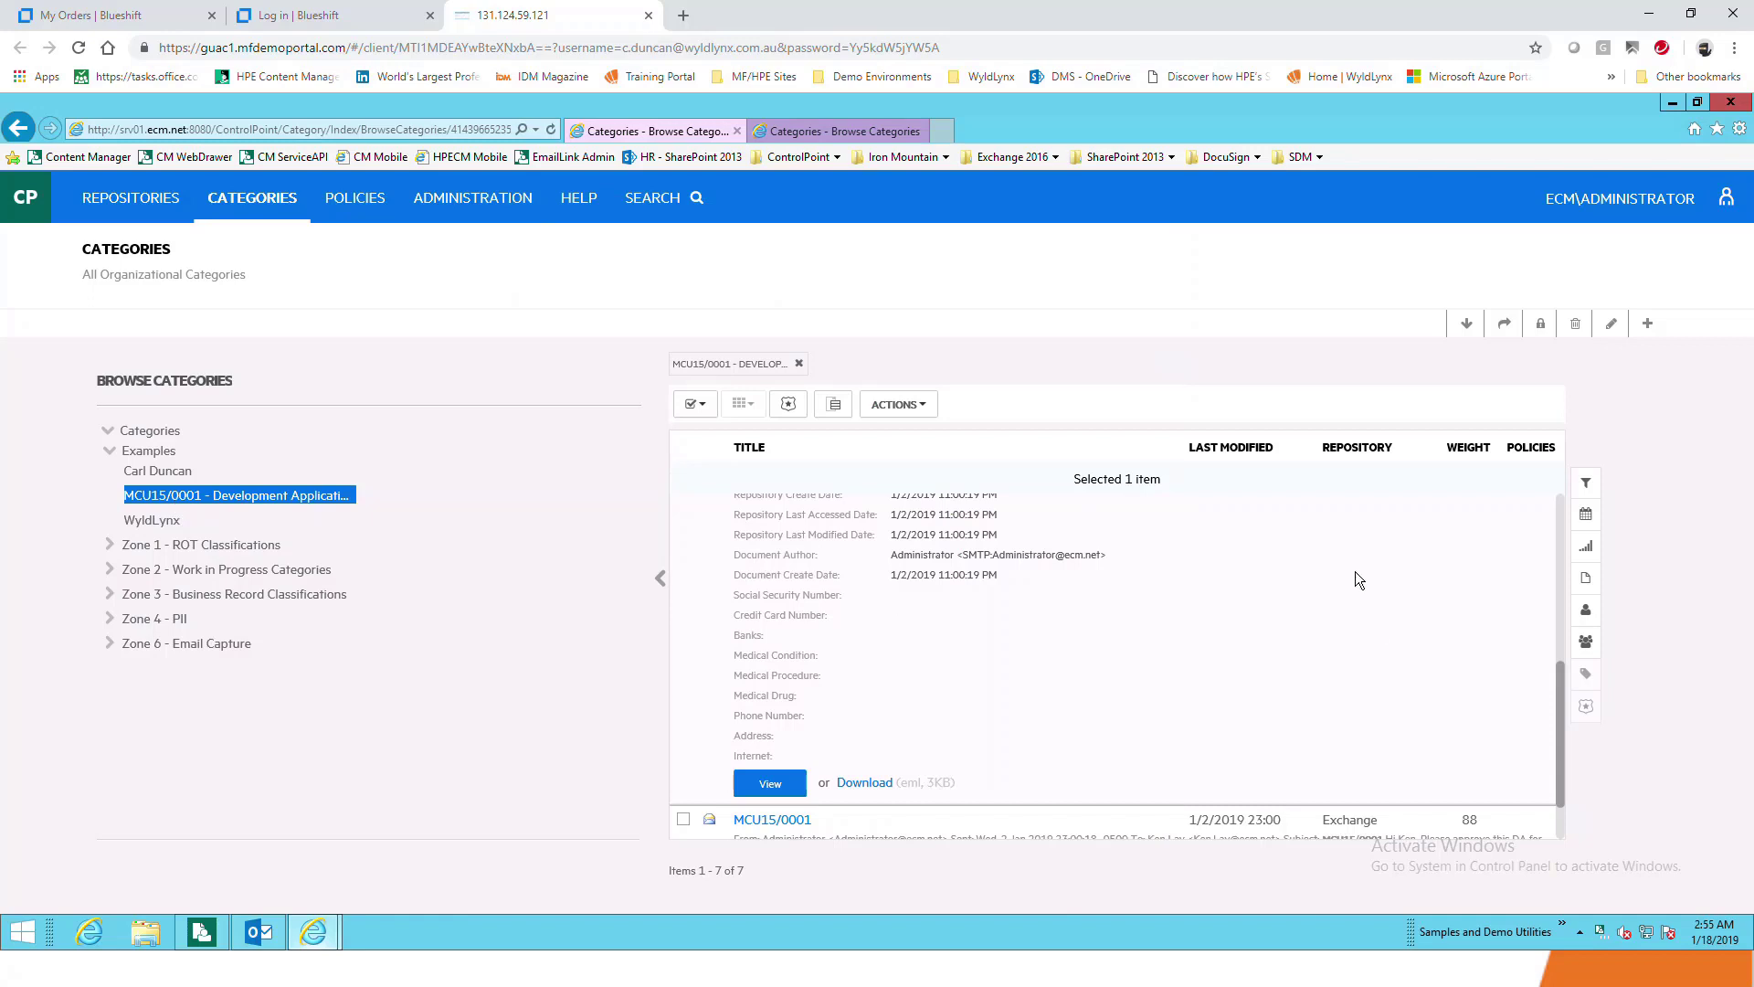
Tick the MCU15/0001 email and open Zone 3 - Business Record Classifications, showing six subcategories
scroll(934, 556, up, 2)
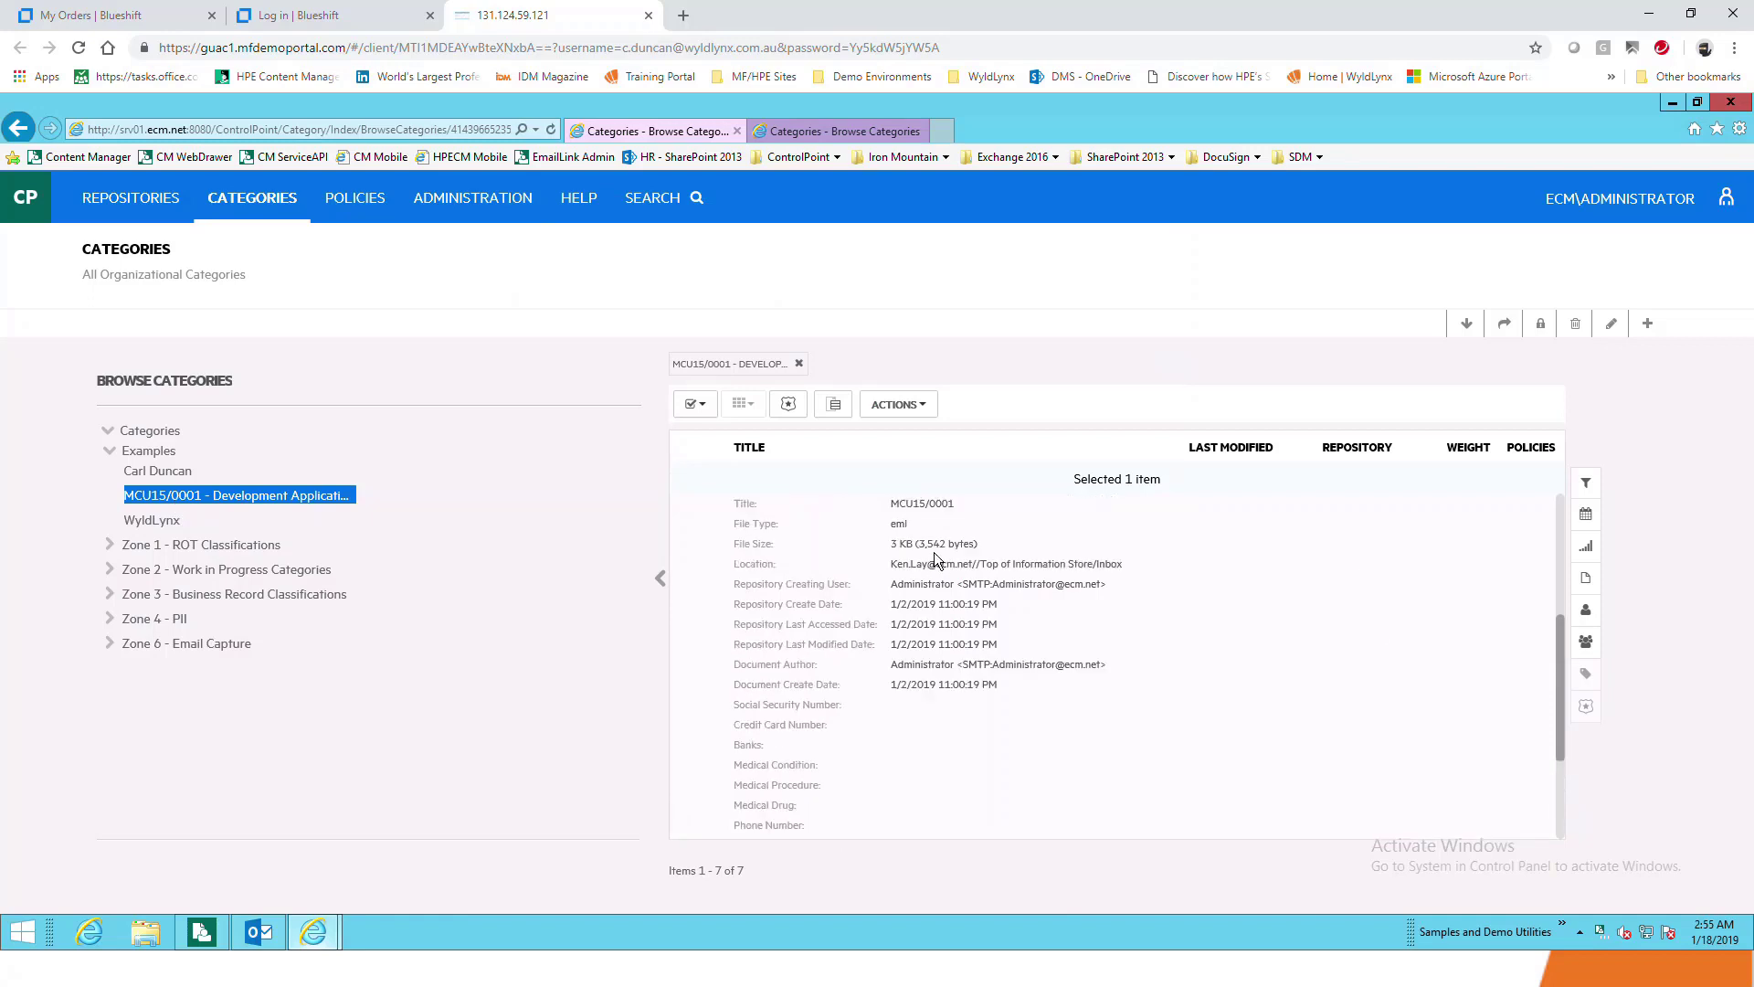
scroll(935, 555, up, 1)
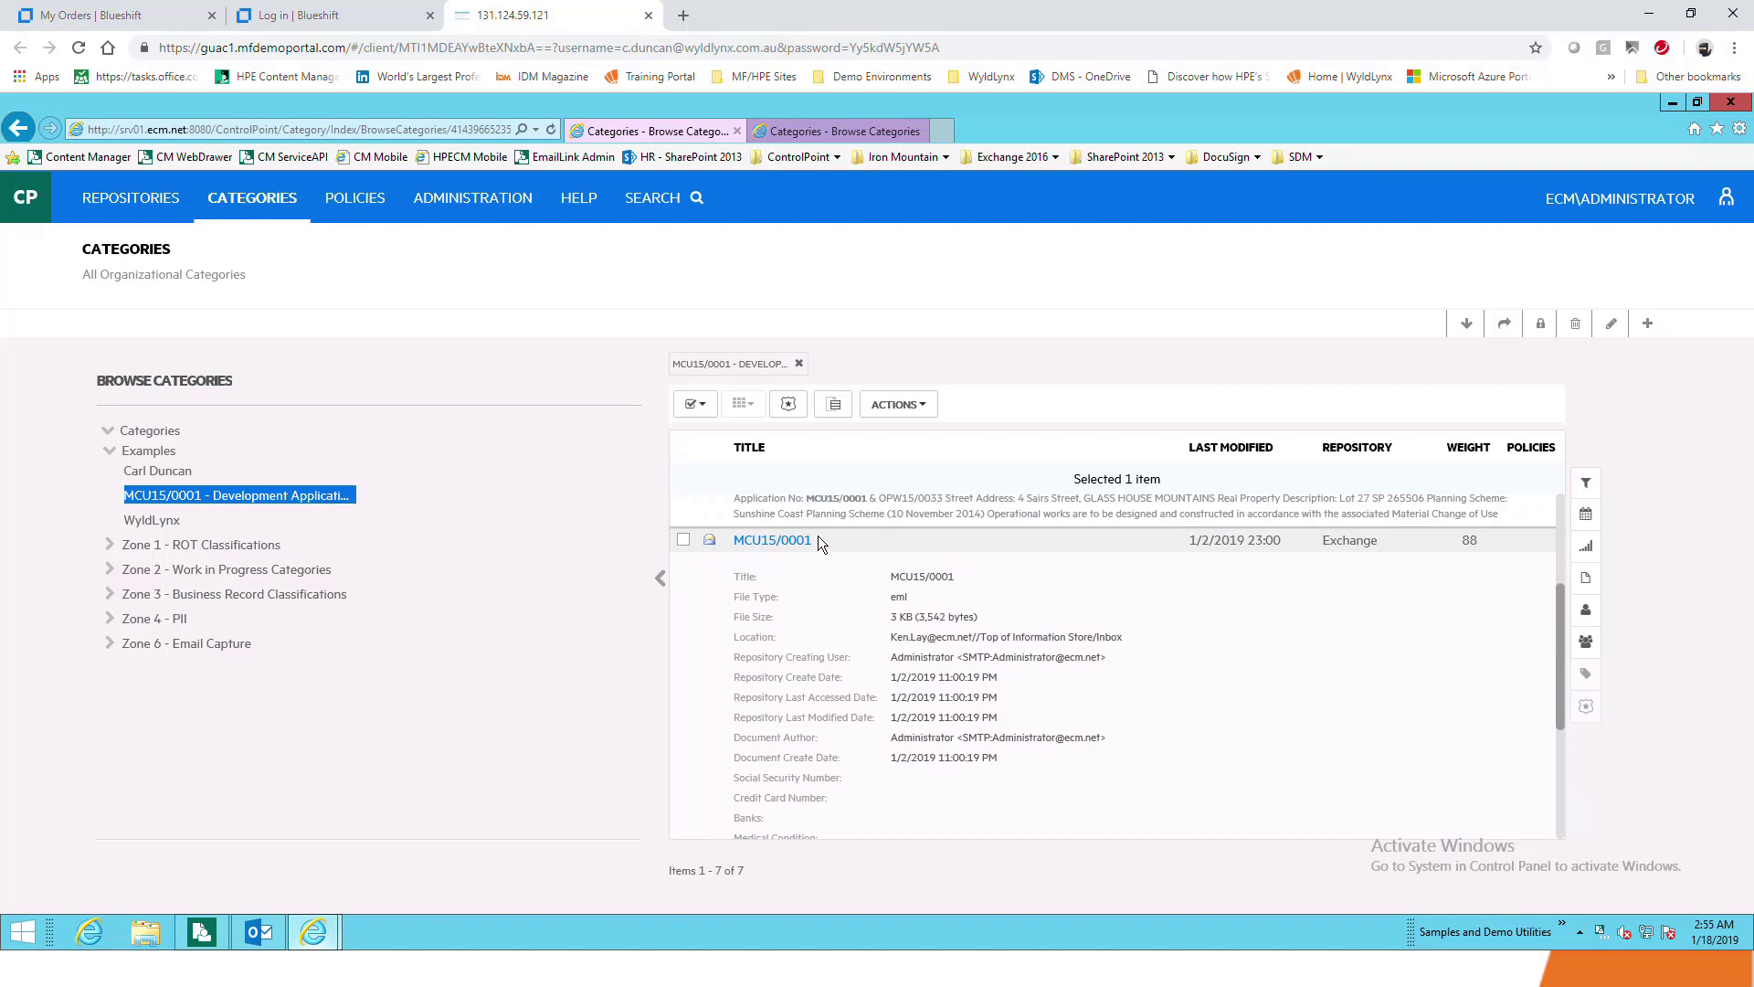
click(769, 545)
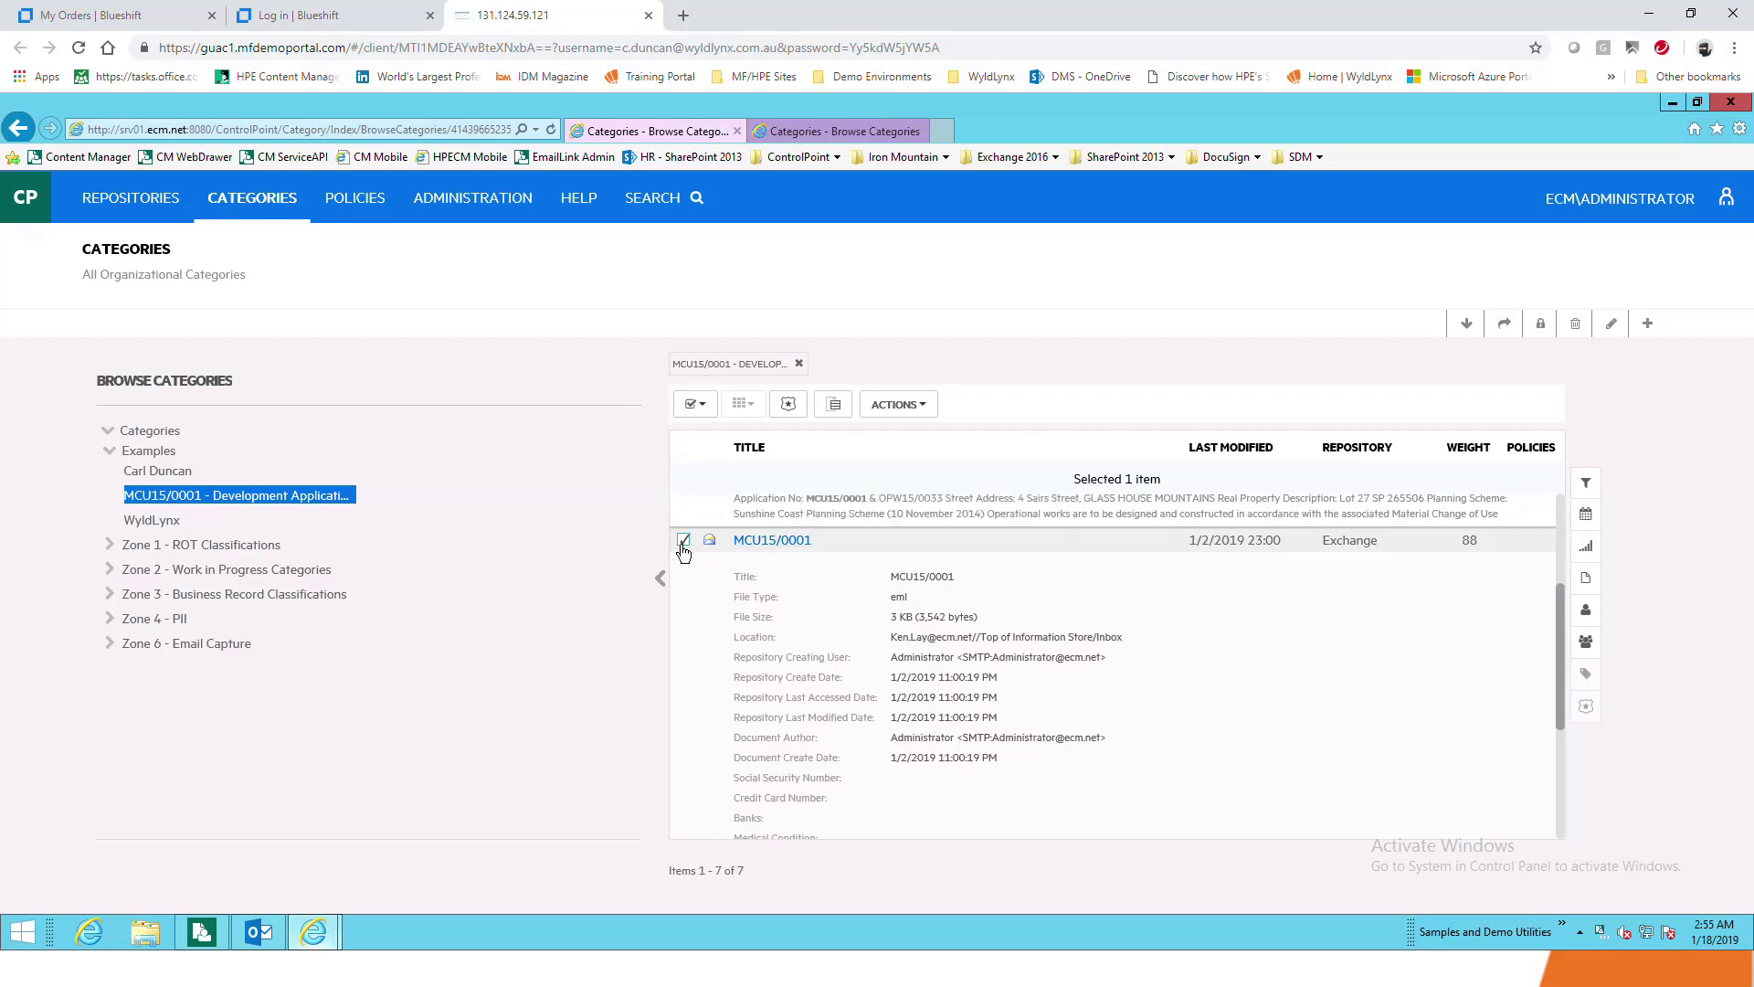
click(265, 593)
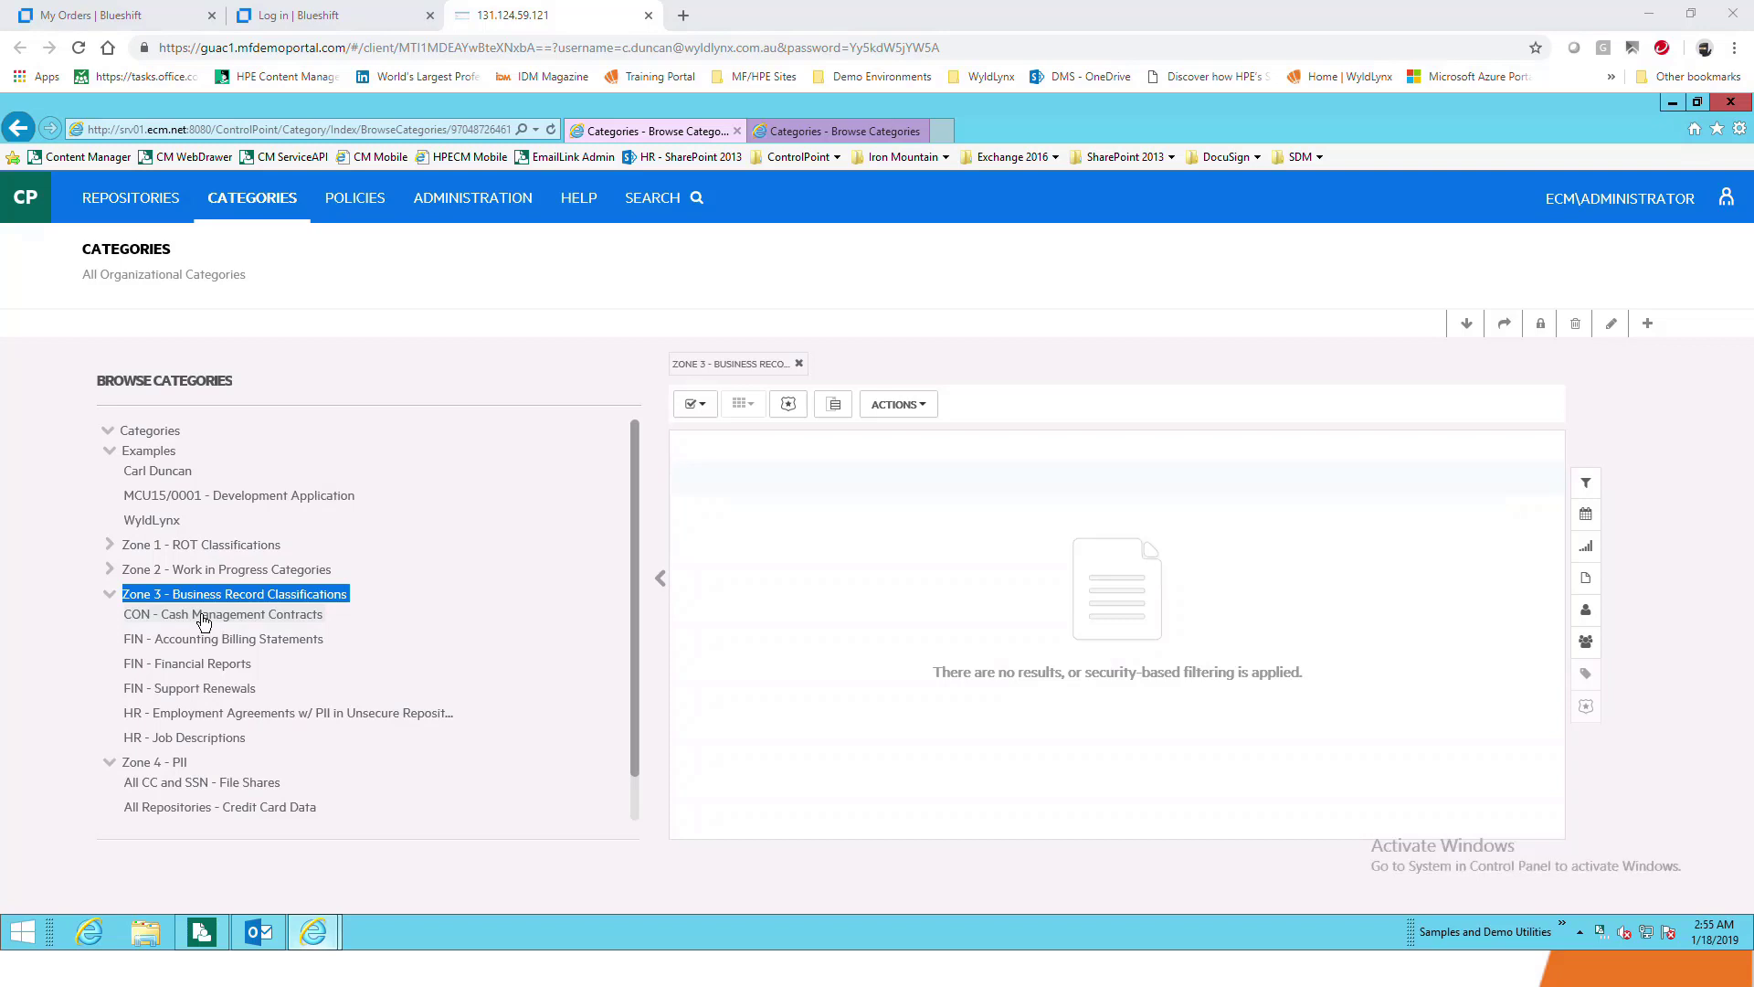
View FIN - Financial Reports, then list the 44 documents in FIN - Support Renewals
click(197, 668)
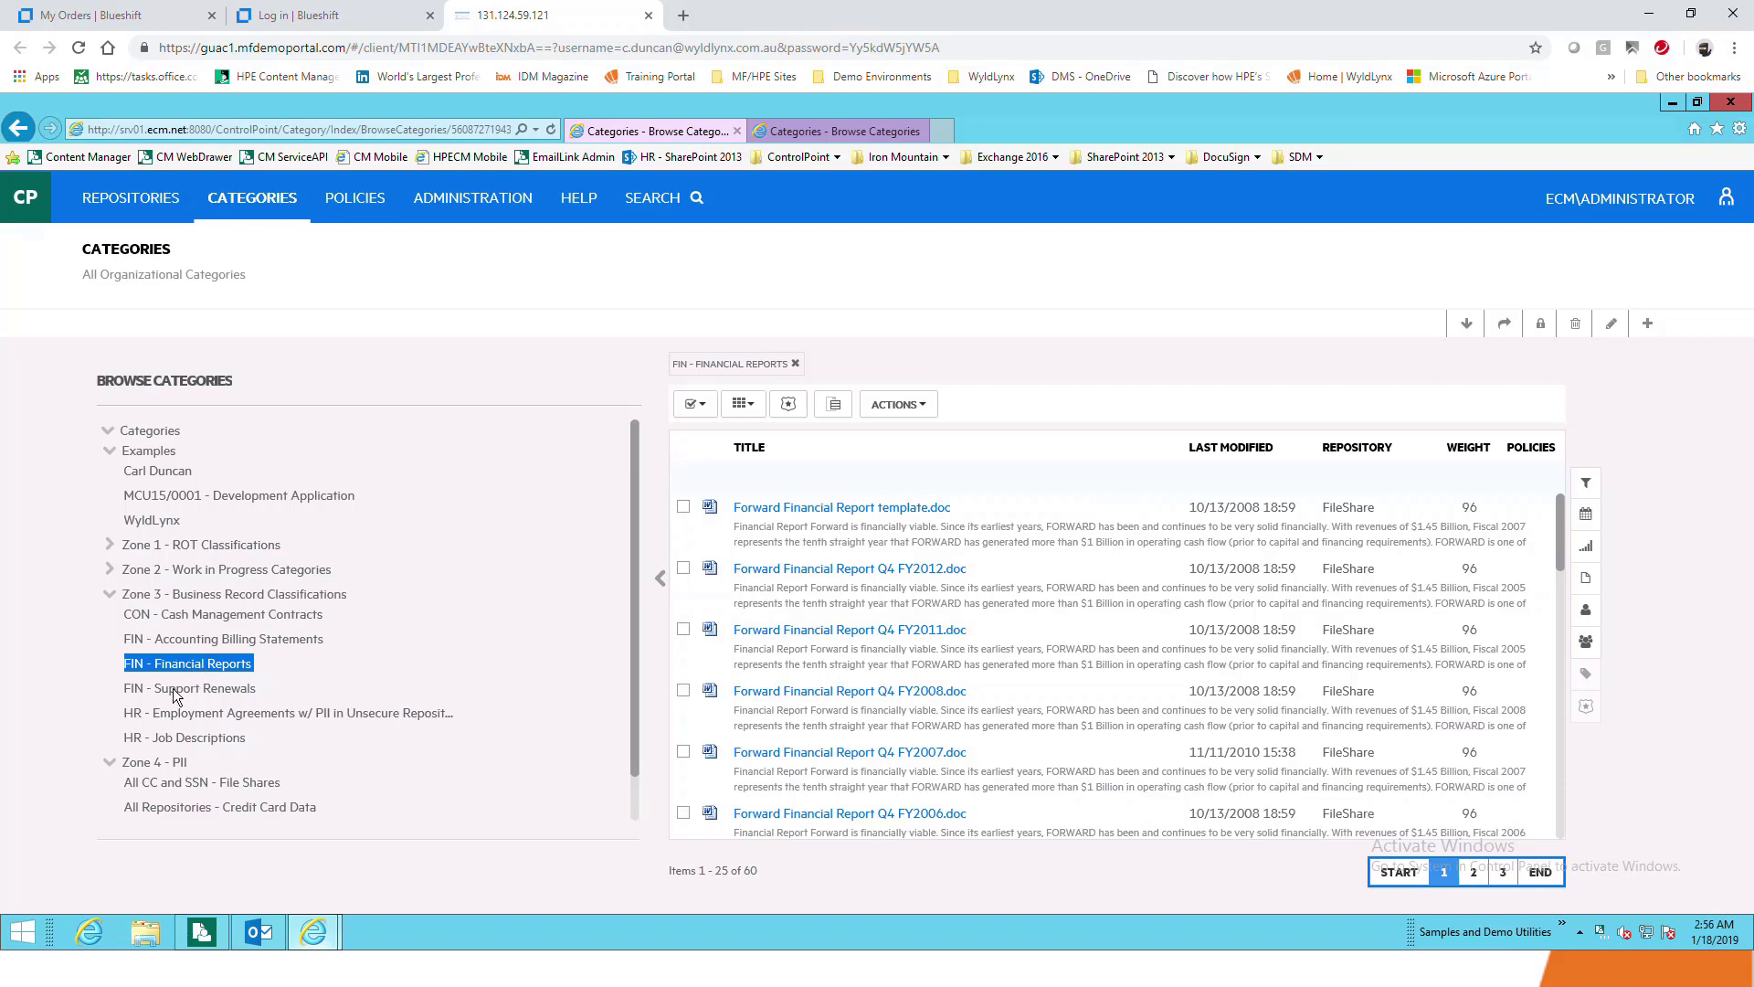
click(175, 688)
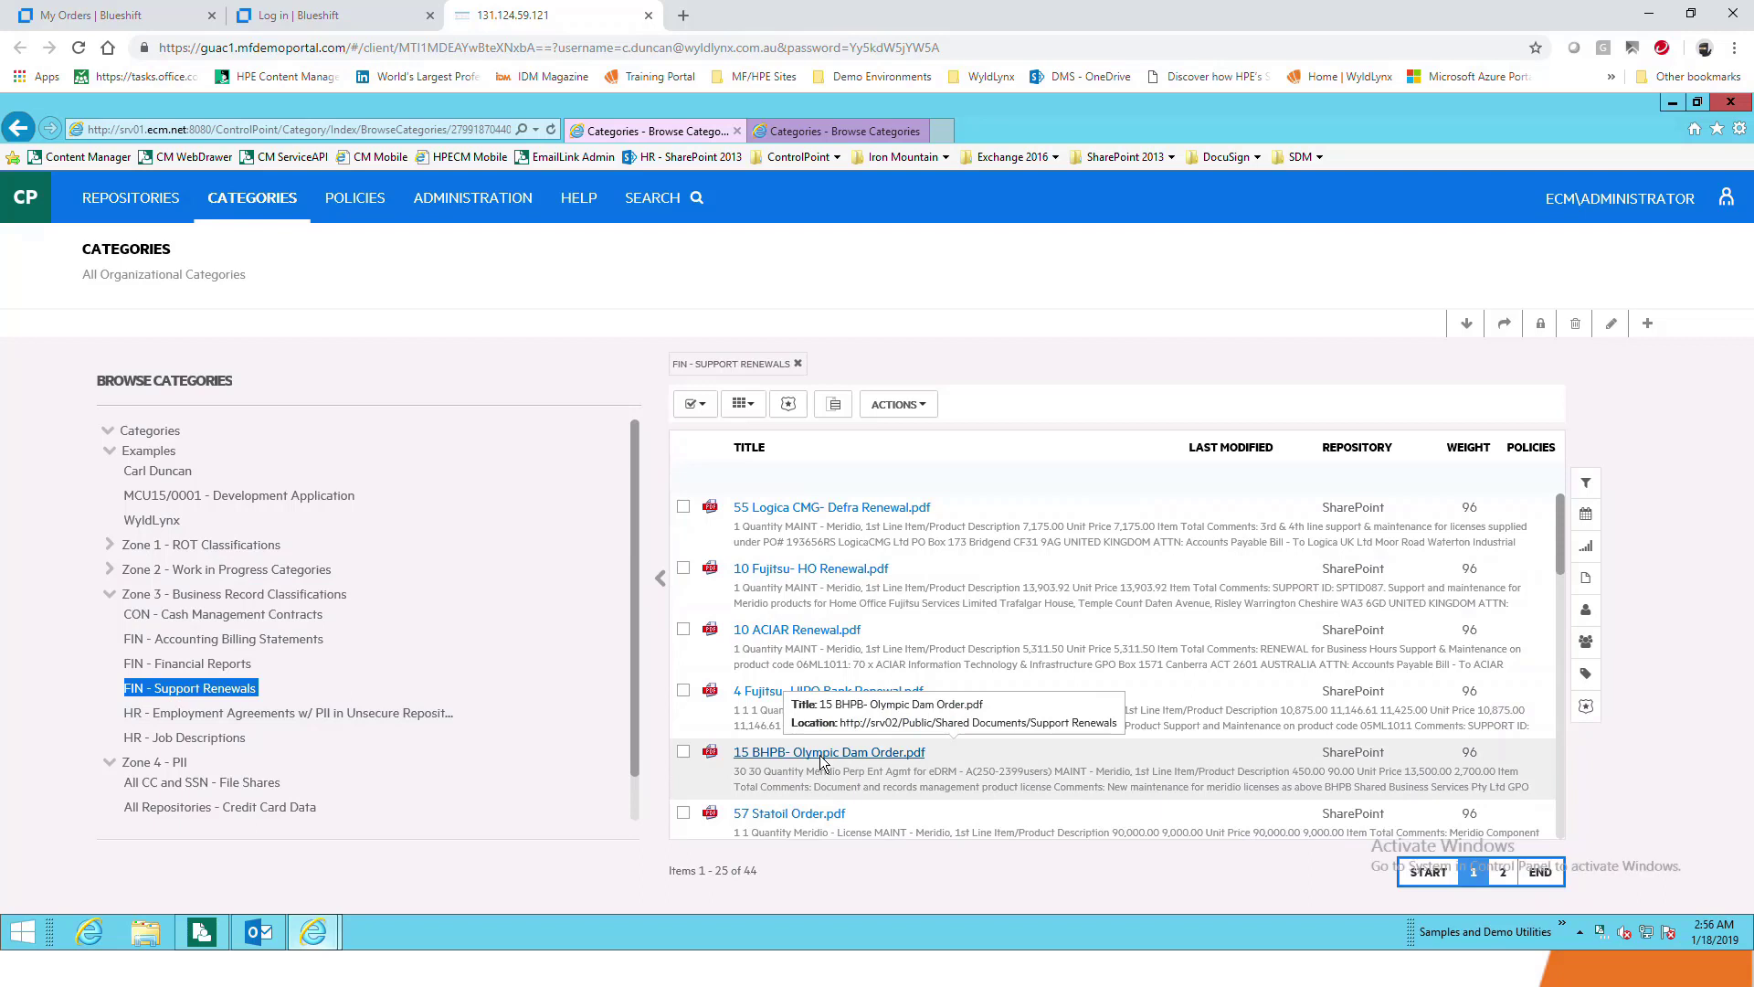
Browse All CC and SSN - File Shares, then the 10 items in All Repositories - Credit Card Data
click(157, 791)
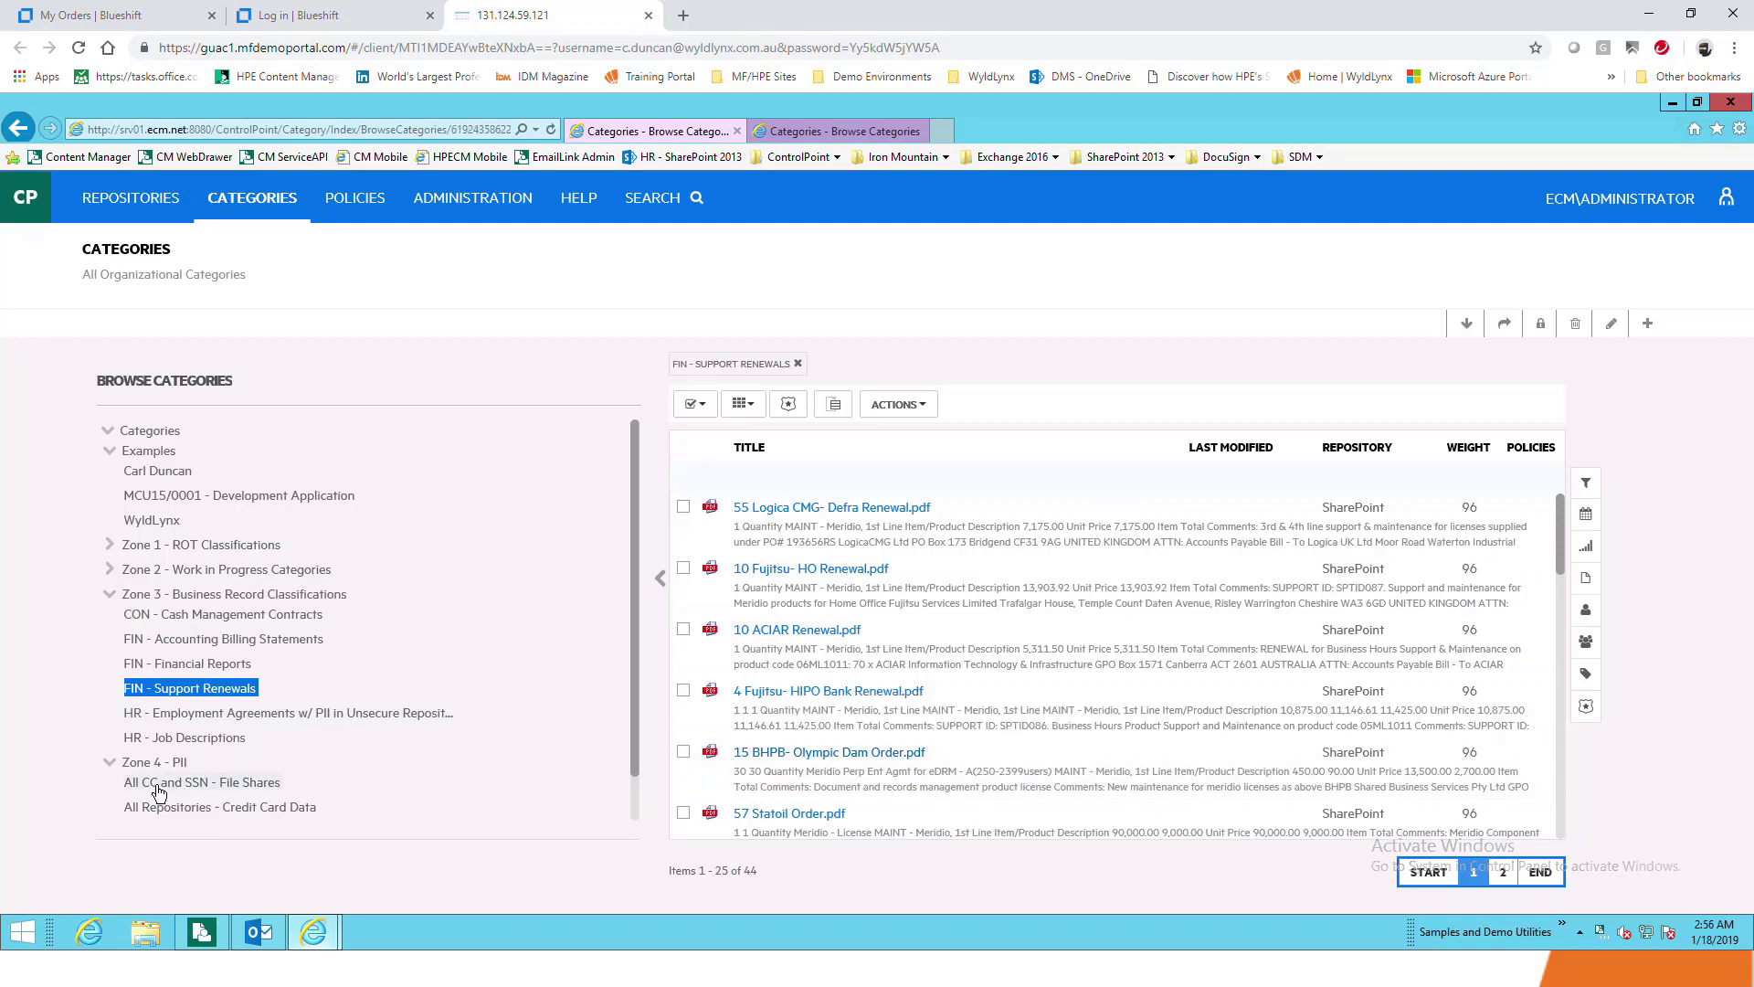
click(158, 786)
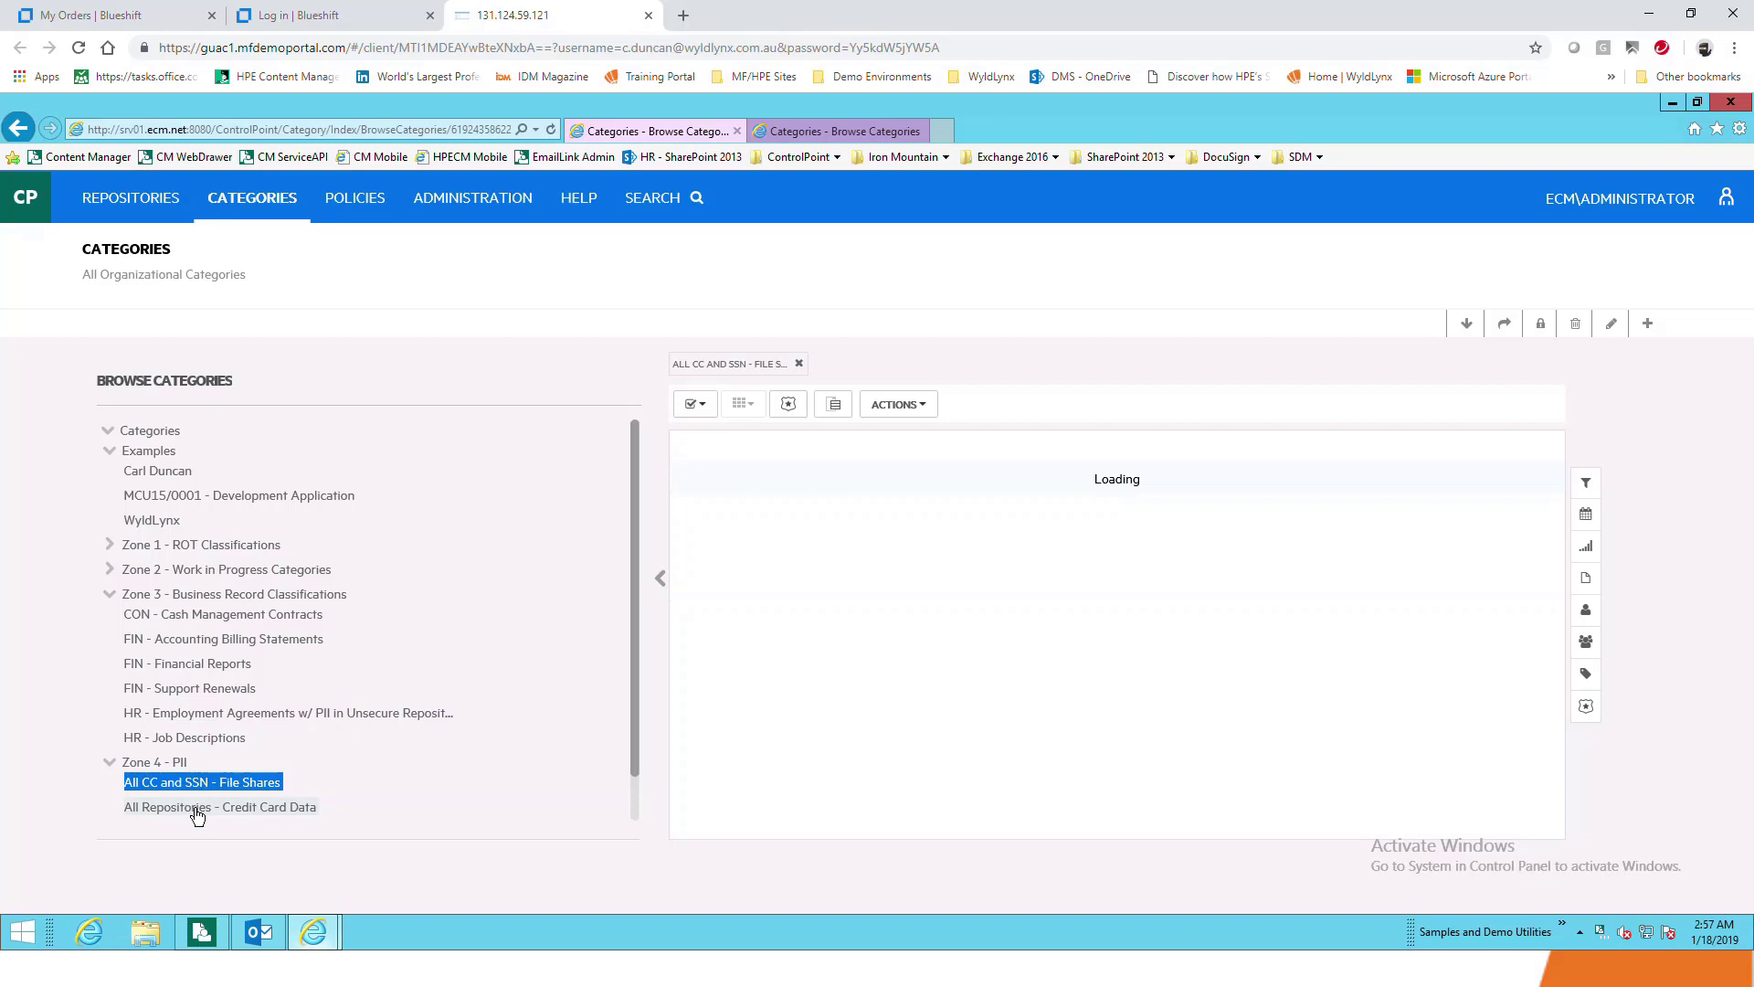
click(197, 808)
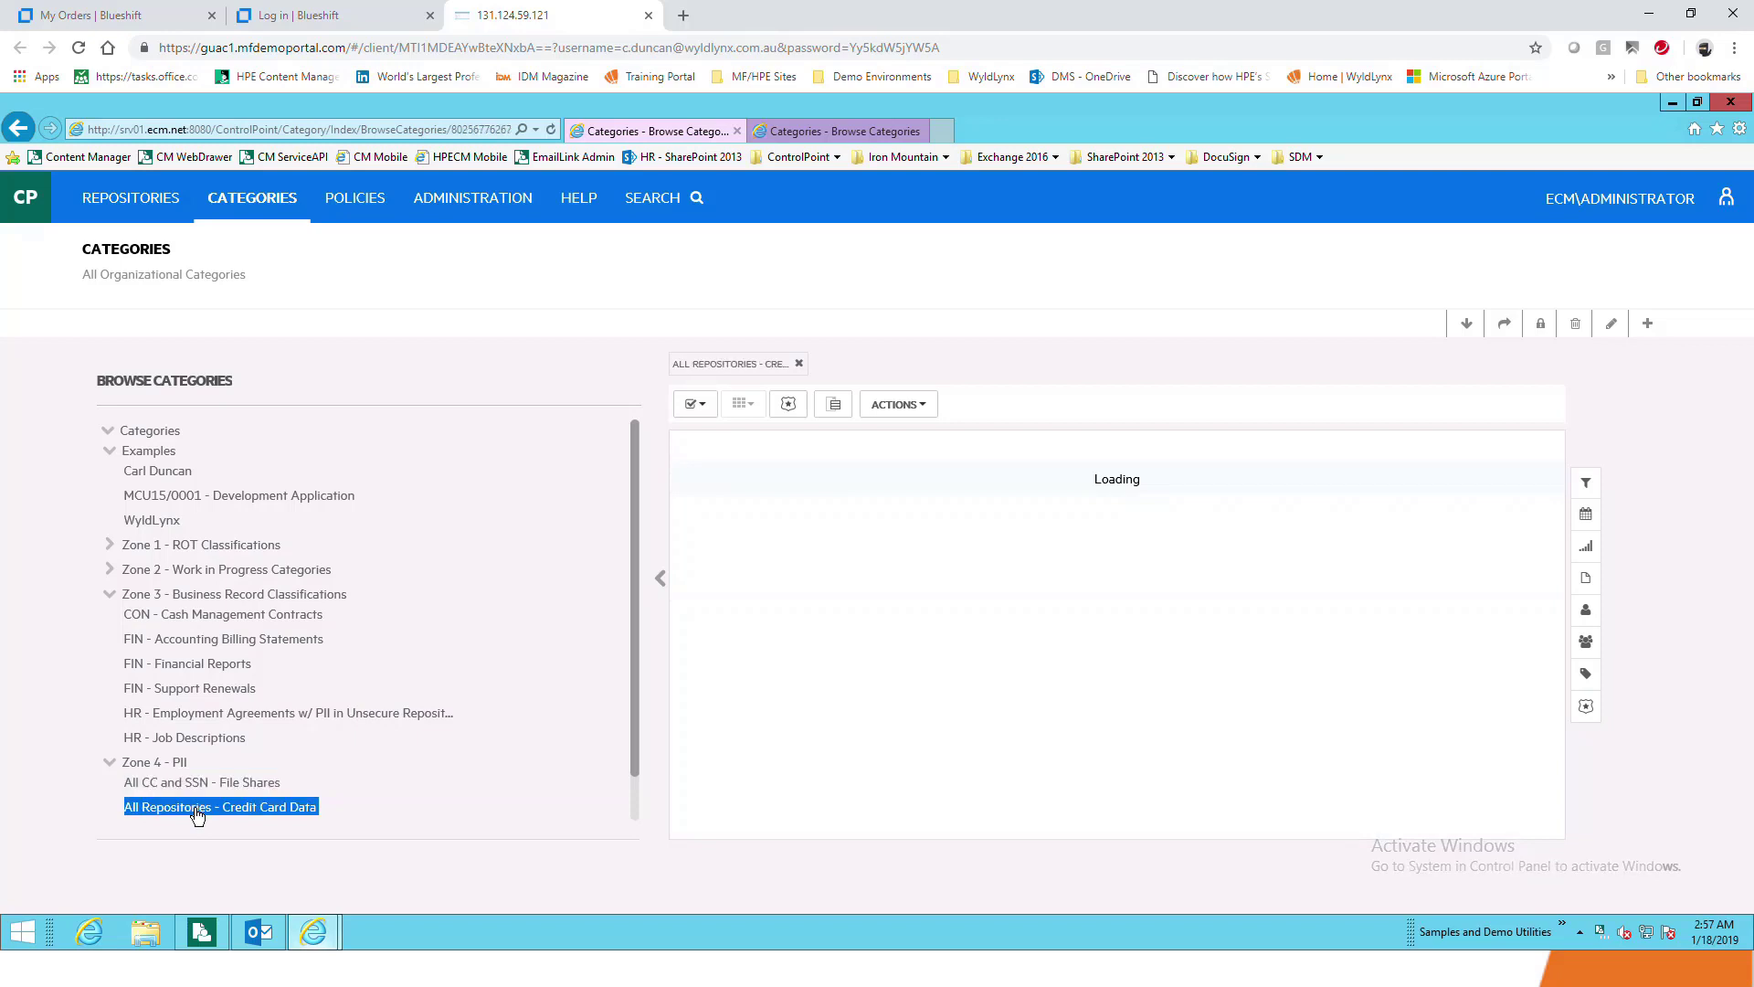
scroll(387, 667, down, 1)
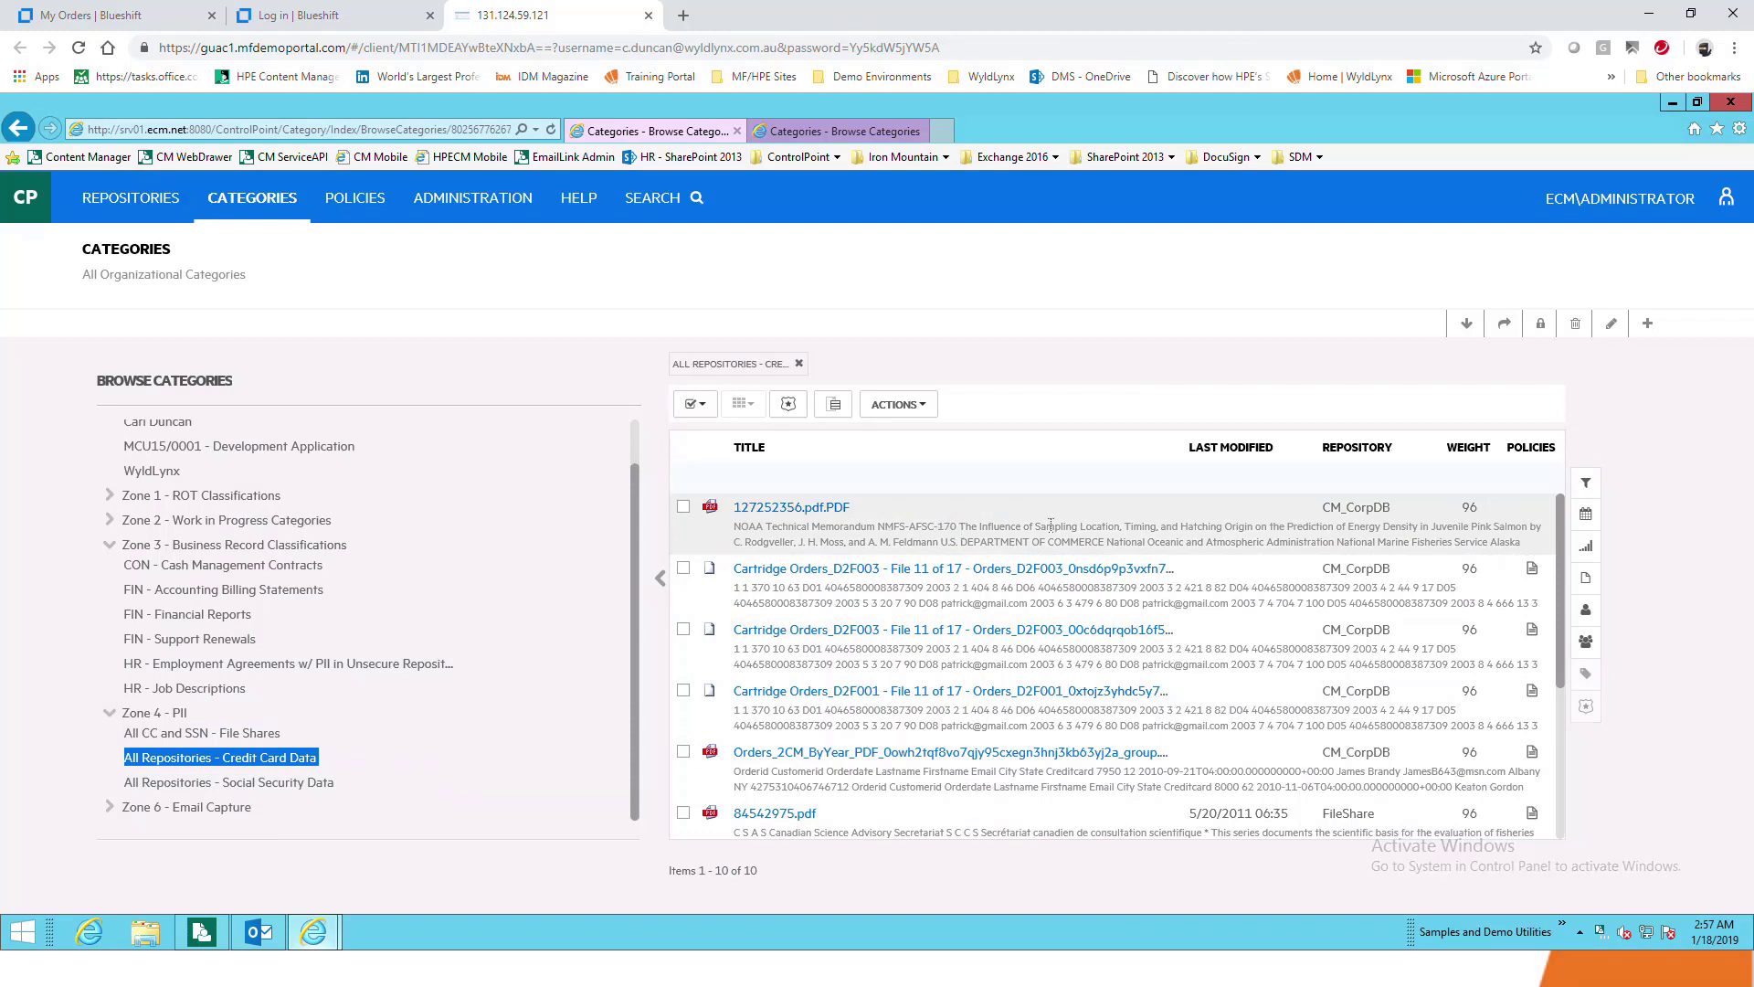
click(683, 508)
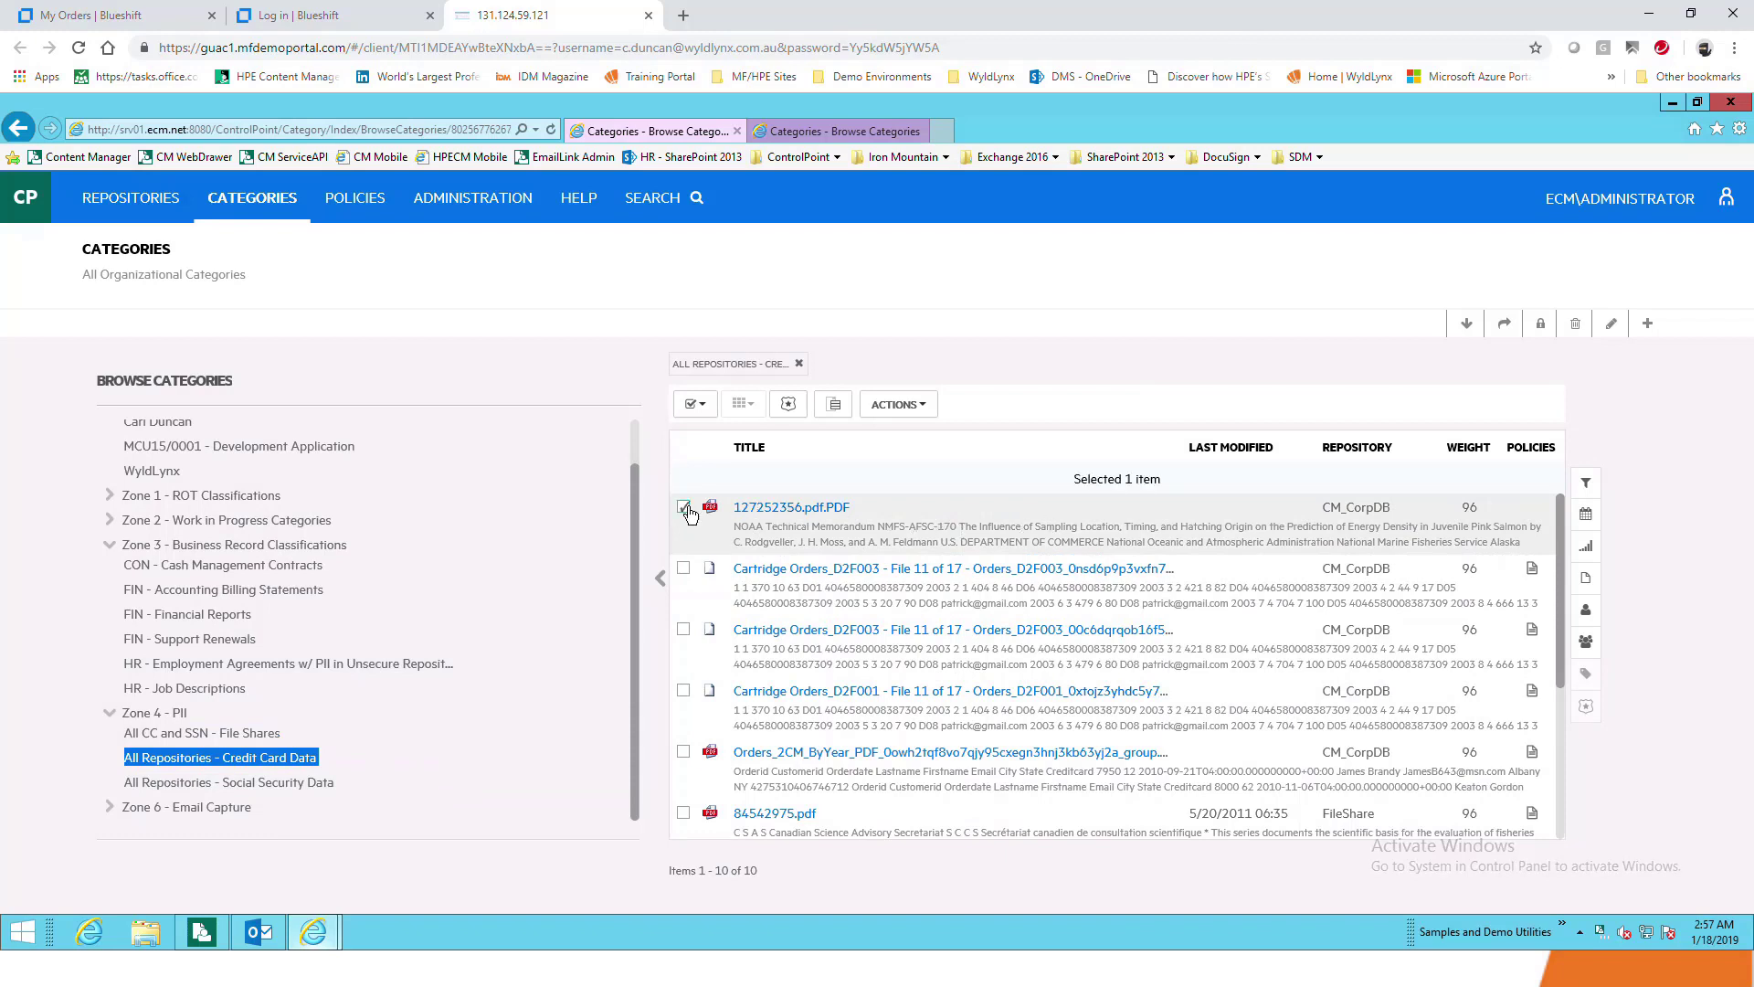
click(925, 416)
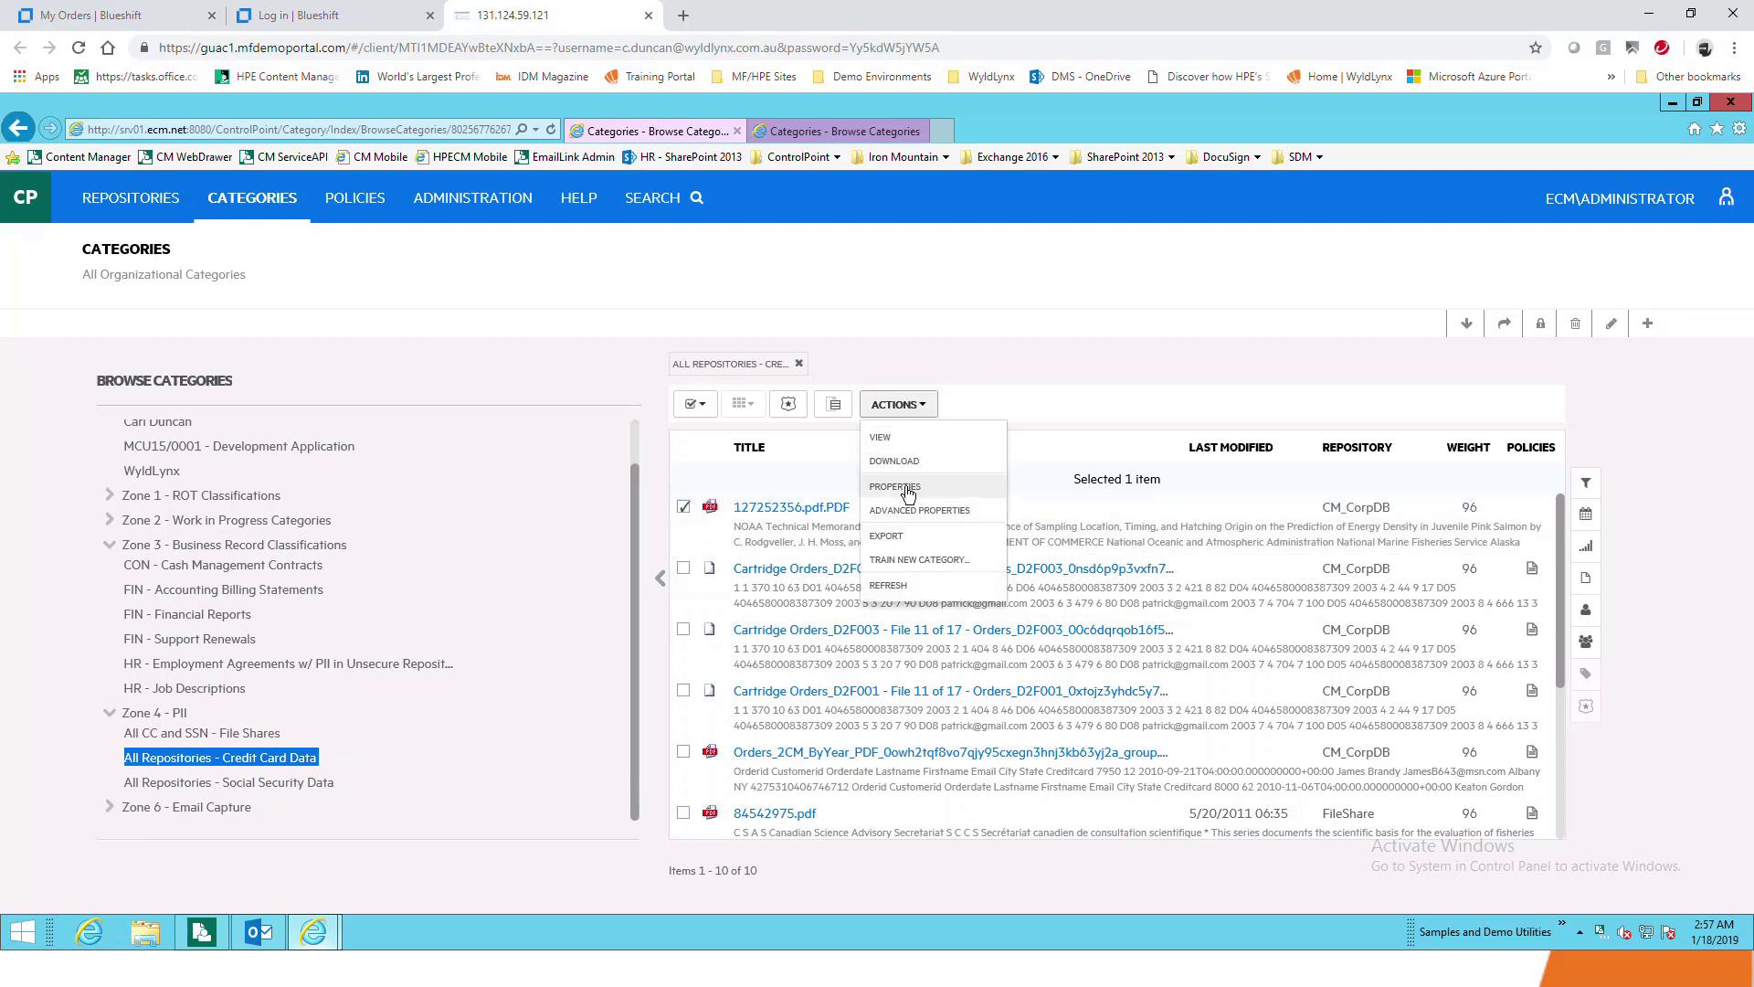
click(907, 490)
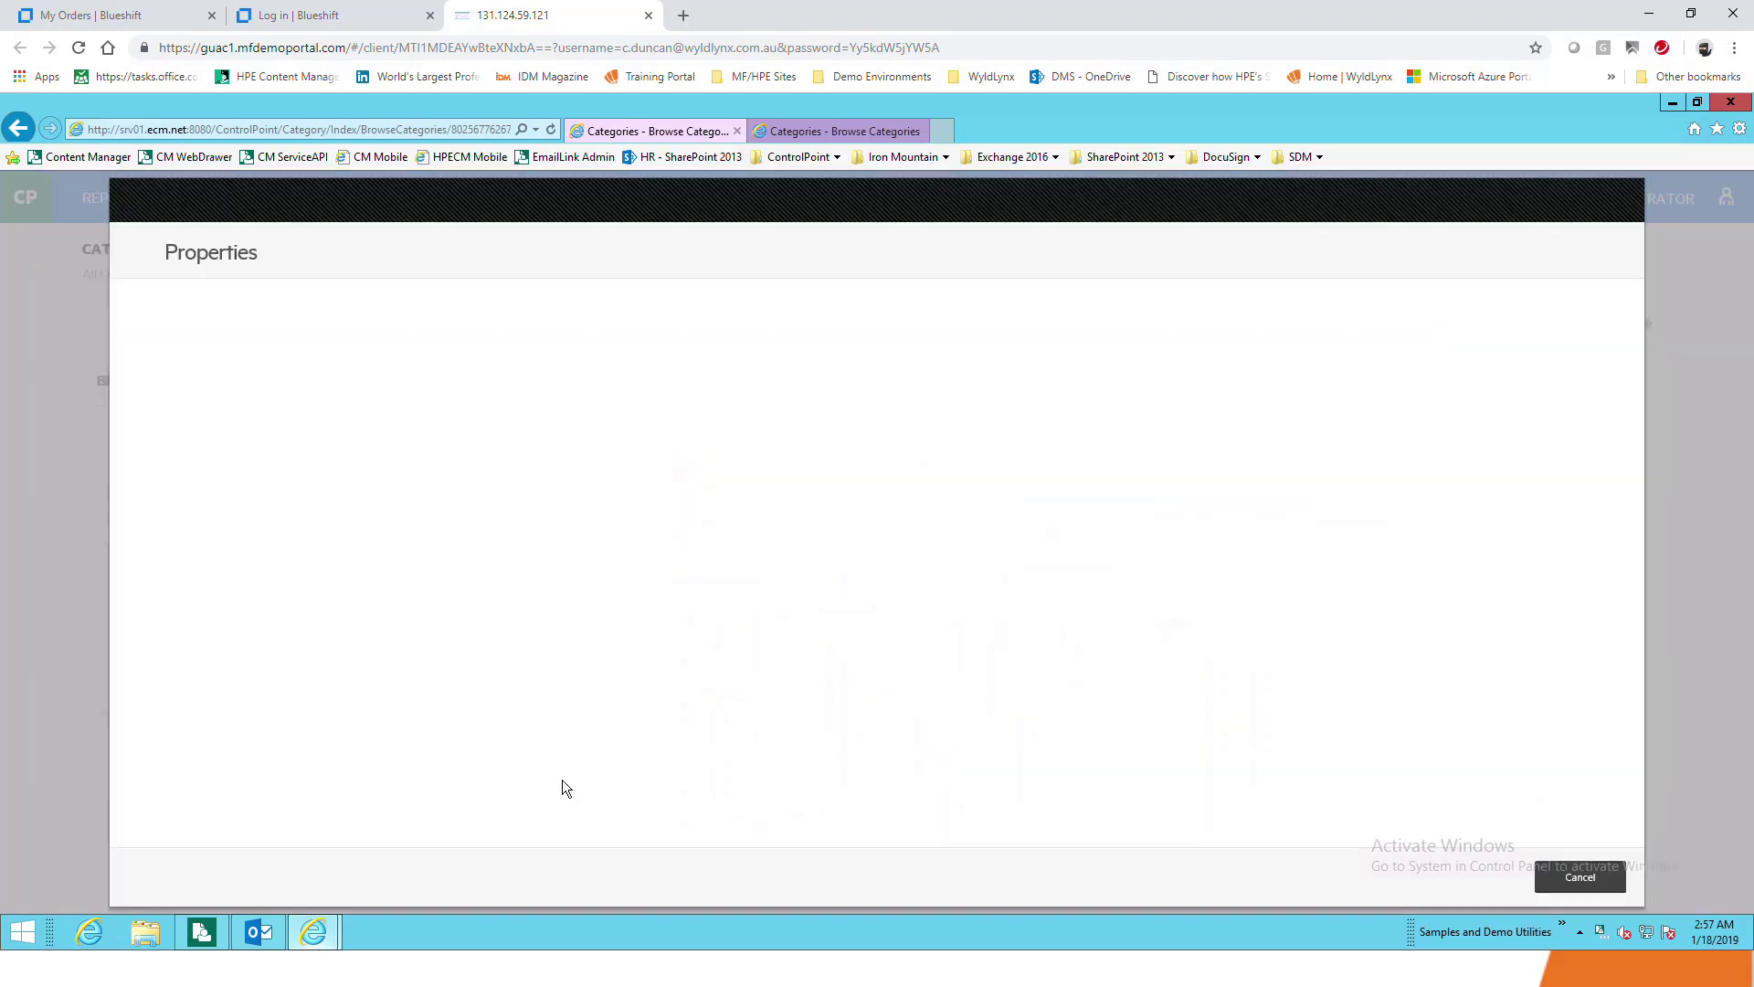
drag(457, 634, 321, 629)
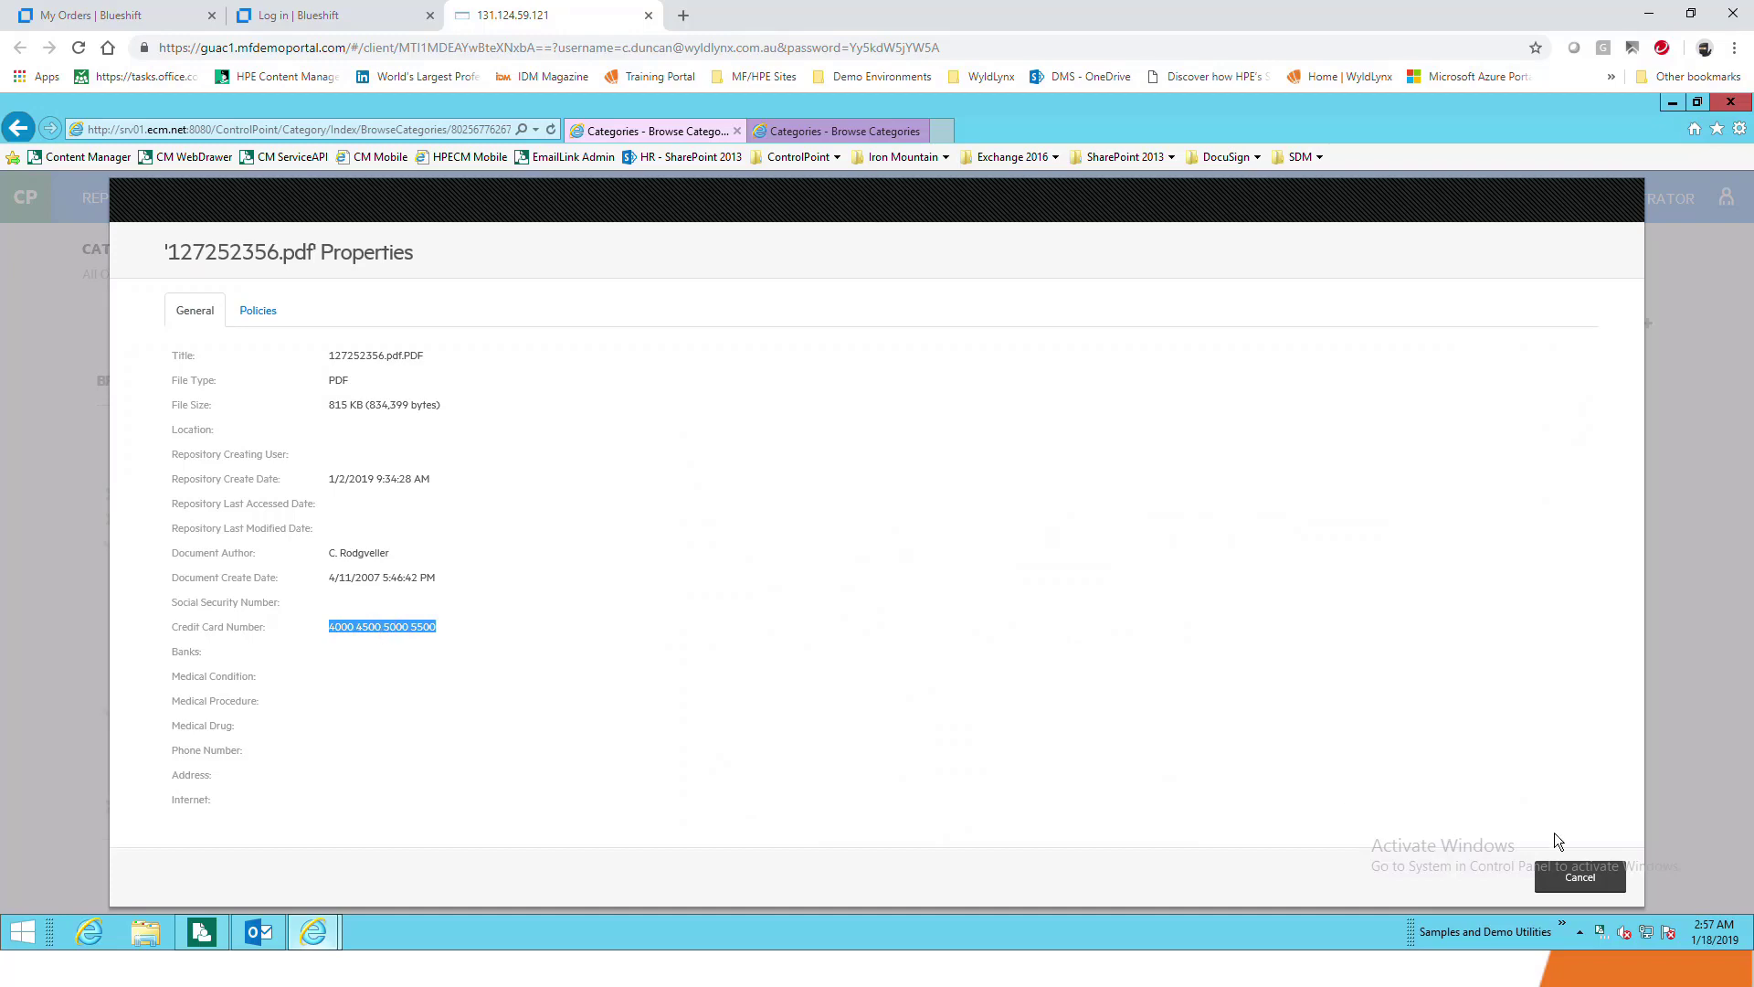
click(1584, 883)
scroll(883, 717, down, 1)
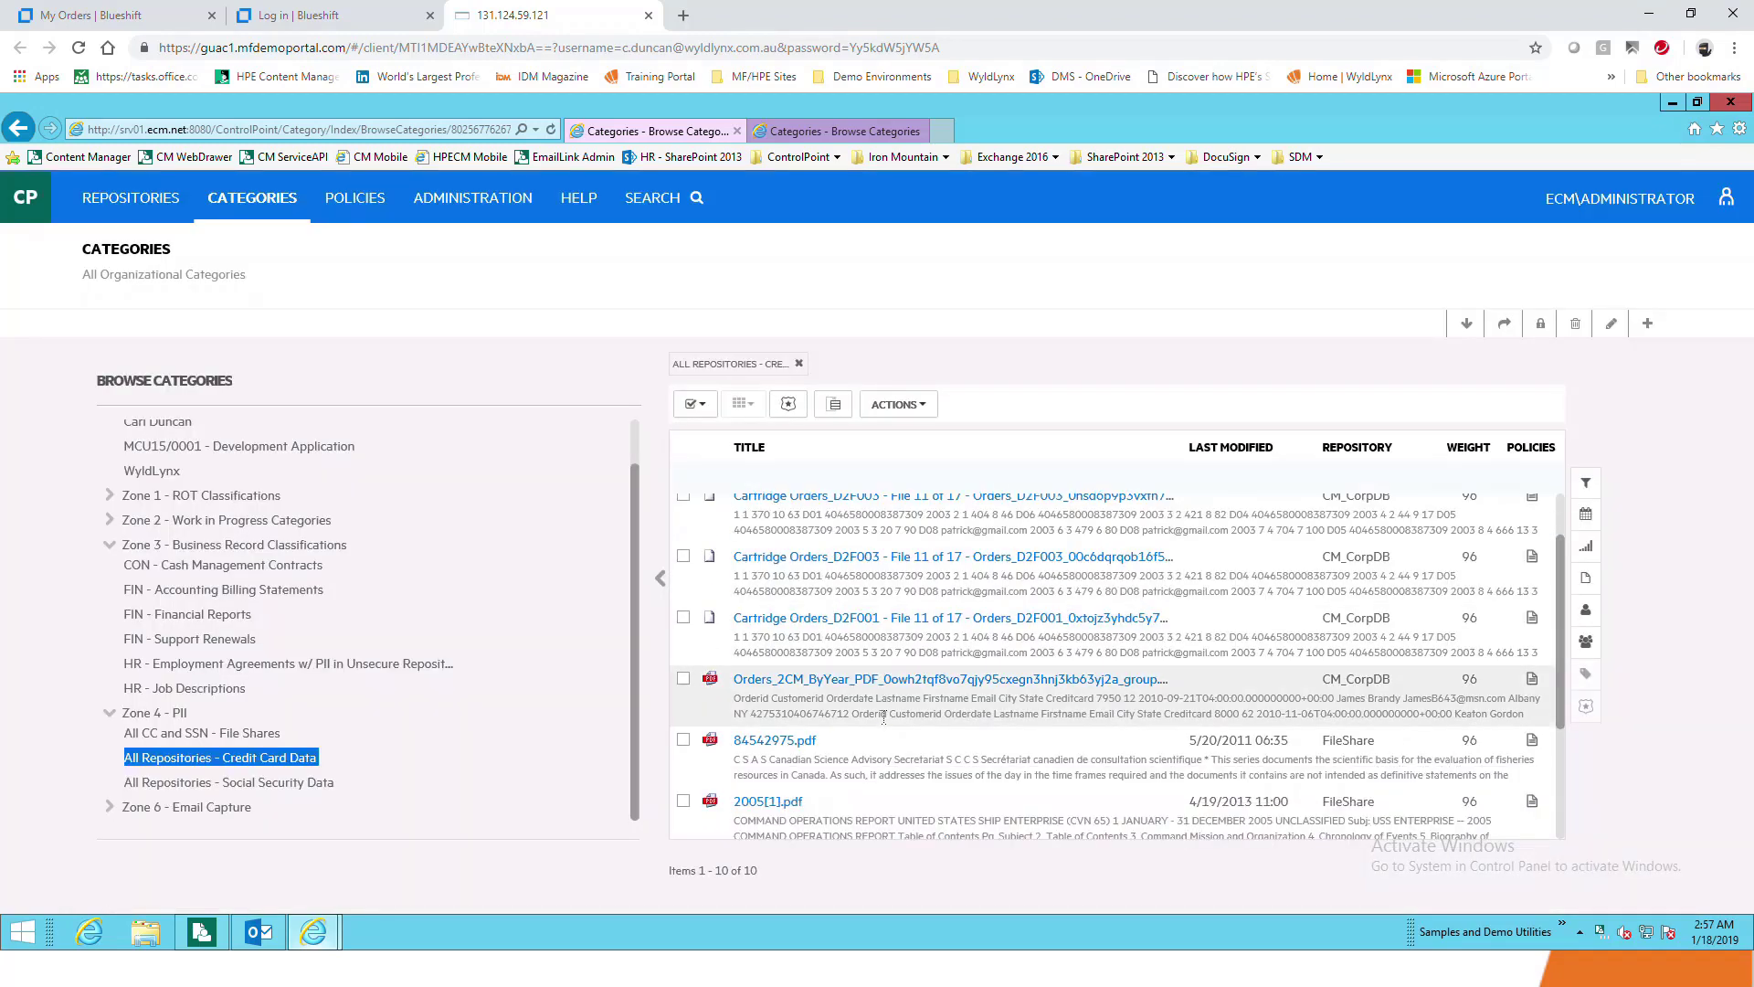